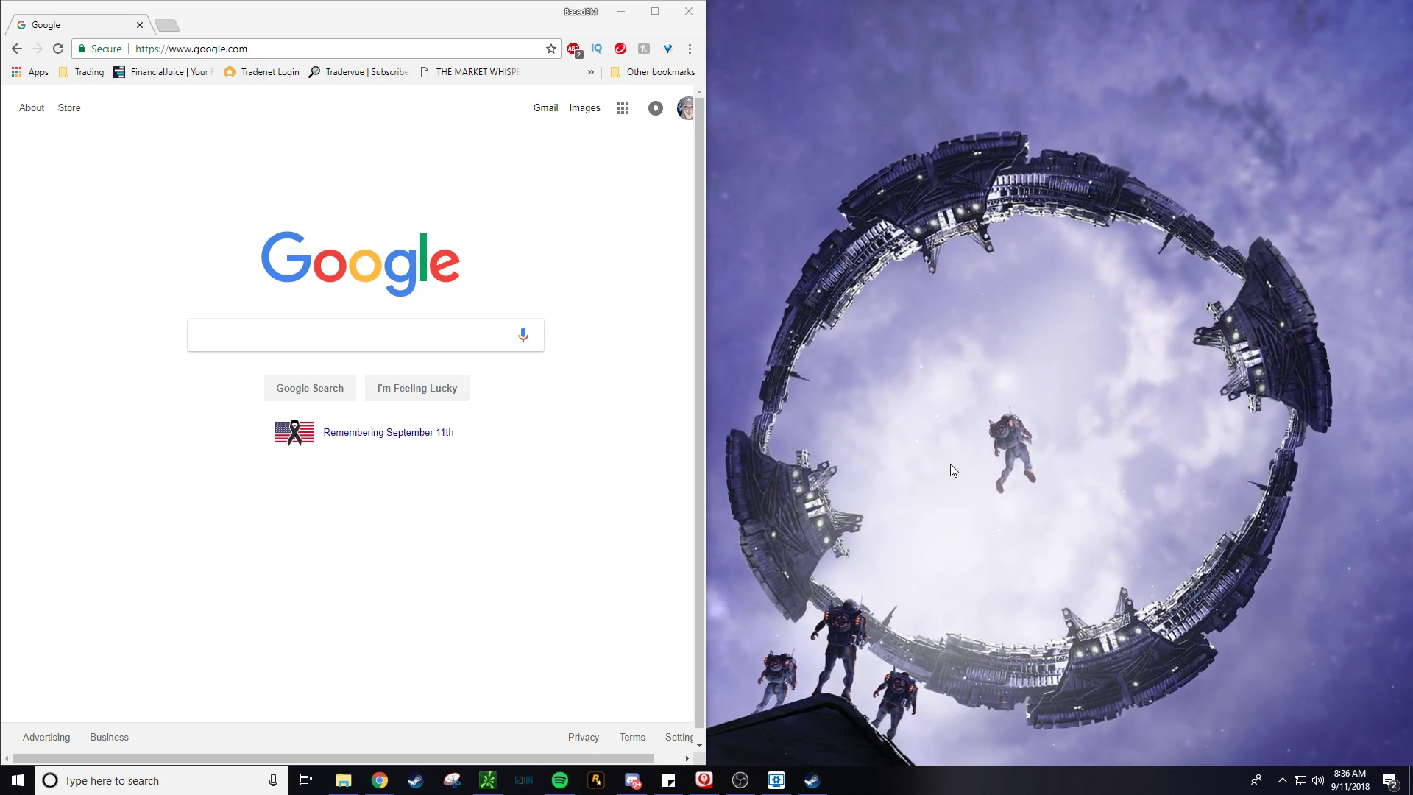
pyautogui.moveTo(457, 438); pyautogui.dragTo(227, 435)
pyautogui.click(227, 435)
pyautogui.click(284, 338)
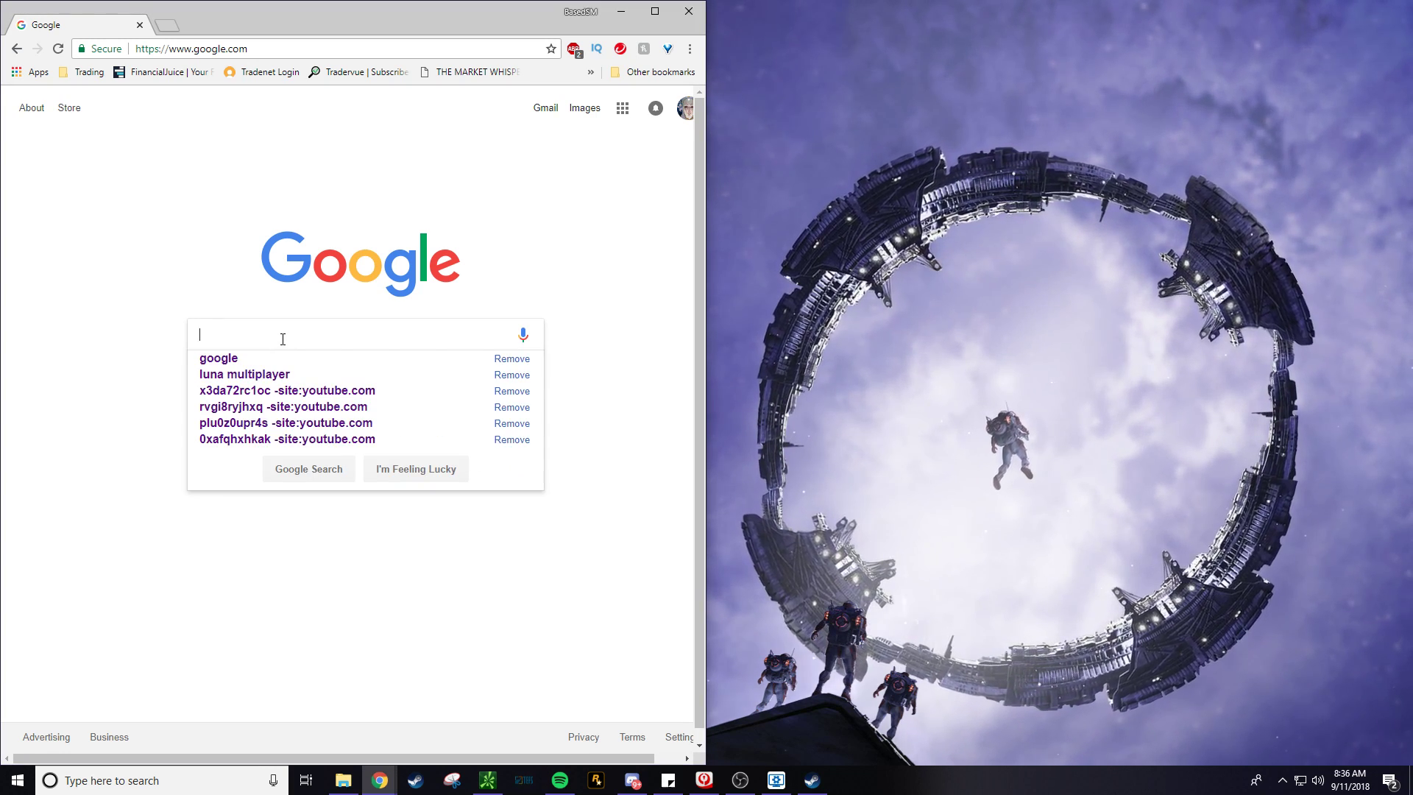
pyautogui.click(246, 289)
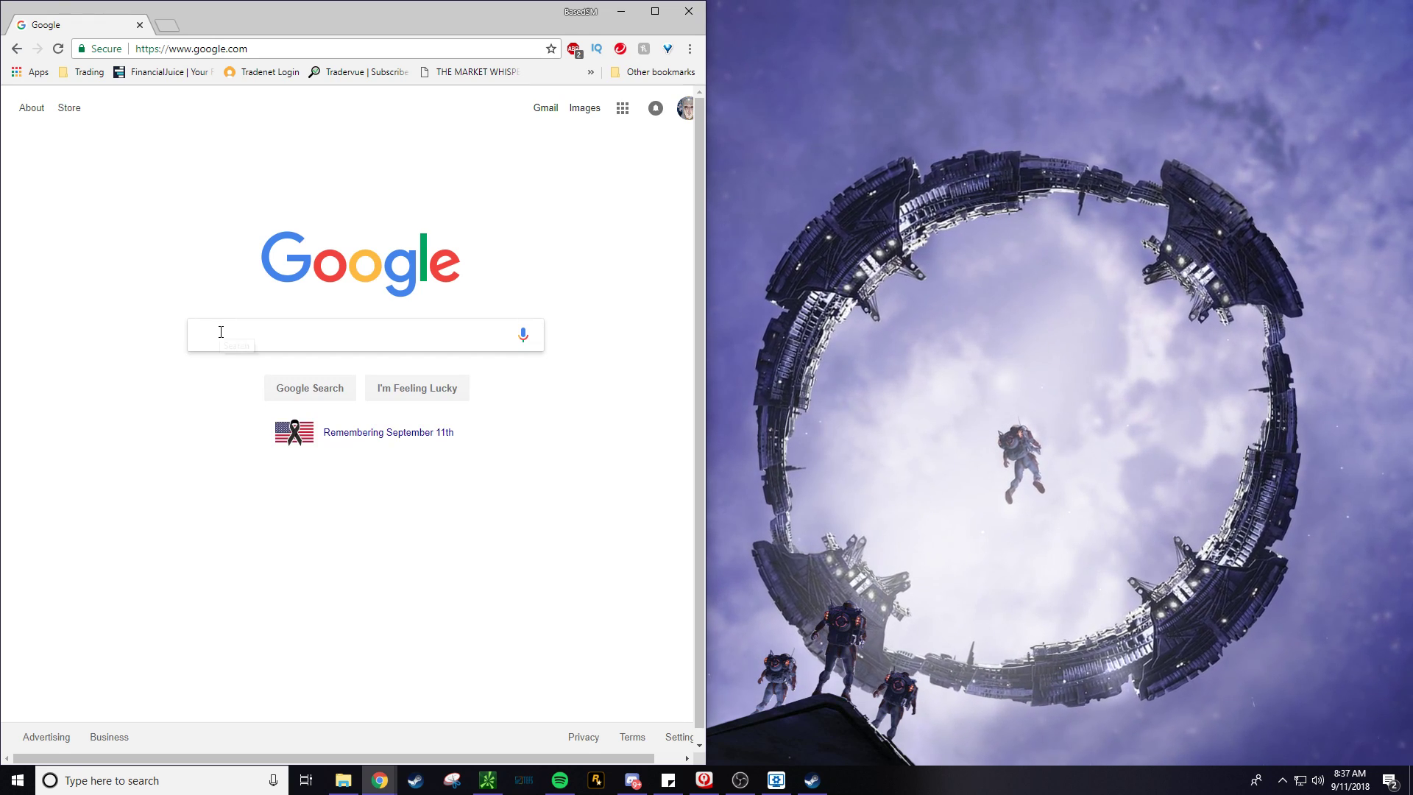
# Search Google for "luna multiplayer" and open the Luna multiplayer mod's website at lunamultiplayer.com.
pyautogui.click(276, 333)
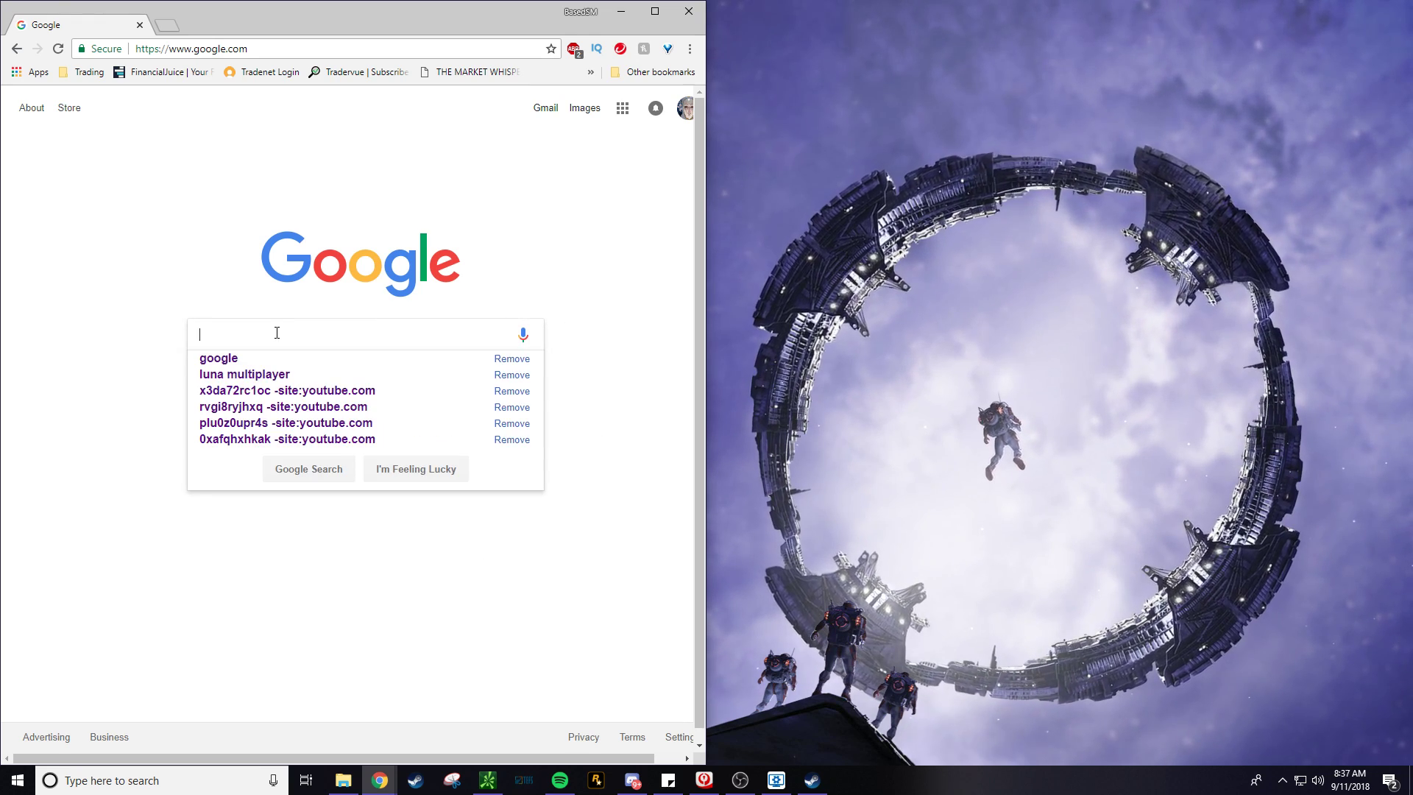
pyautogui.click(224, 323)
pyautogui.click(259, 323)
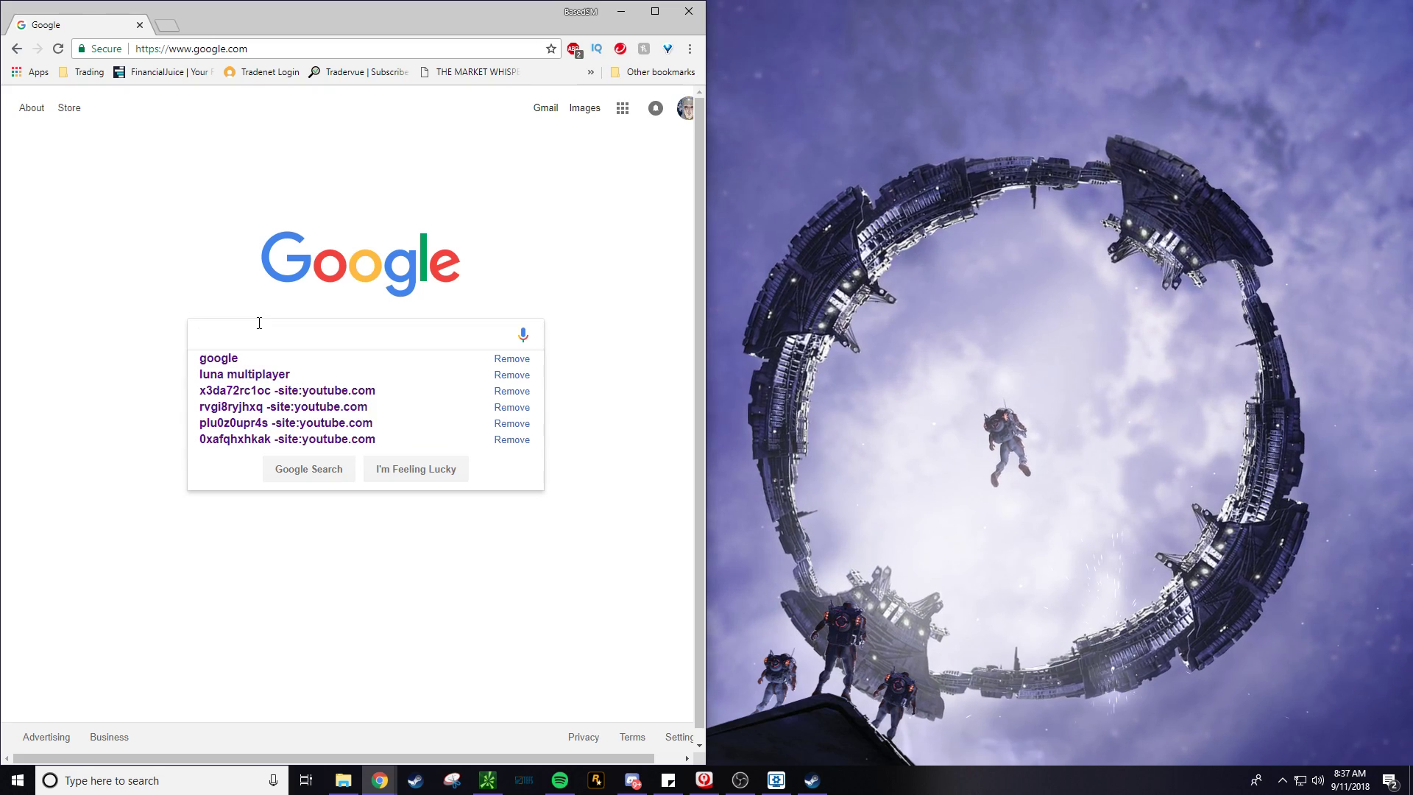
pyautogui.write('luna multiplayer')
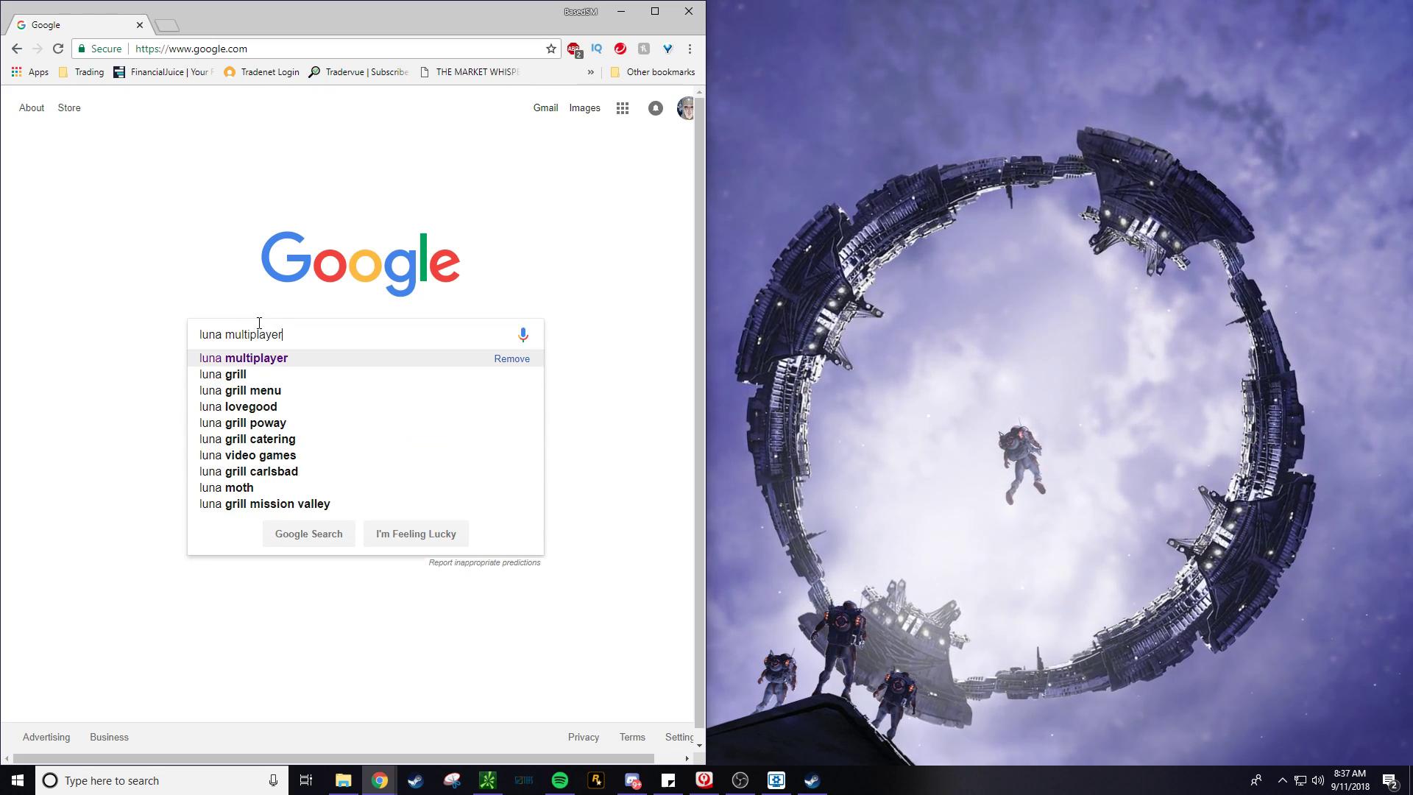
pyautogui.press('Return')
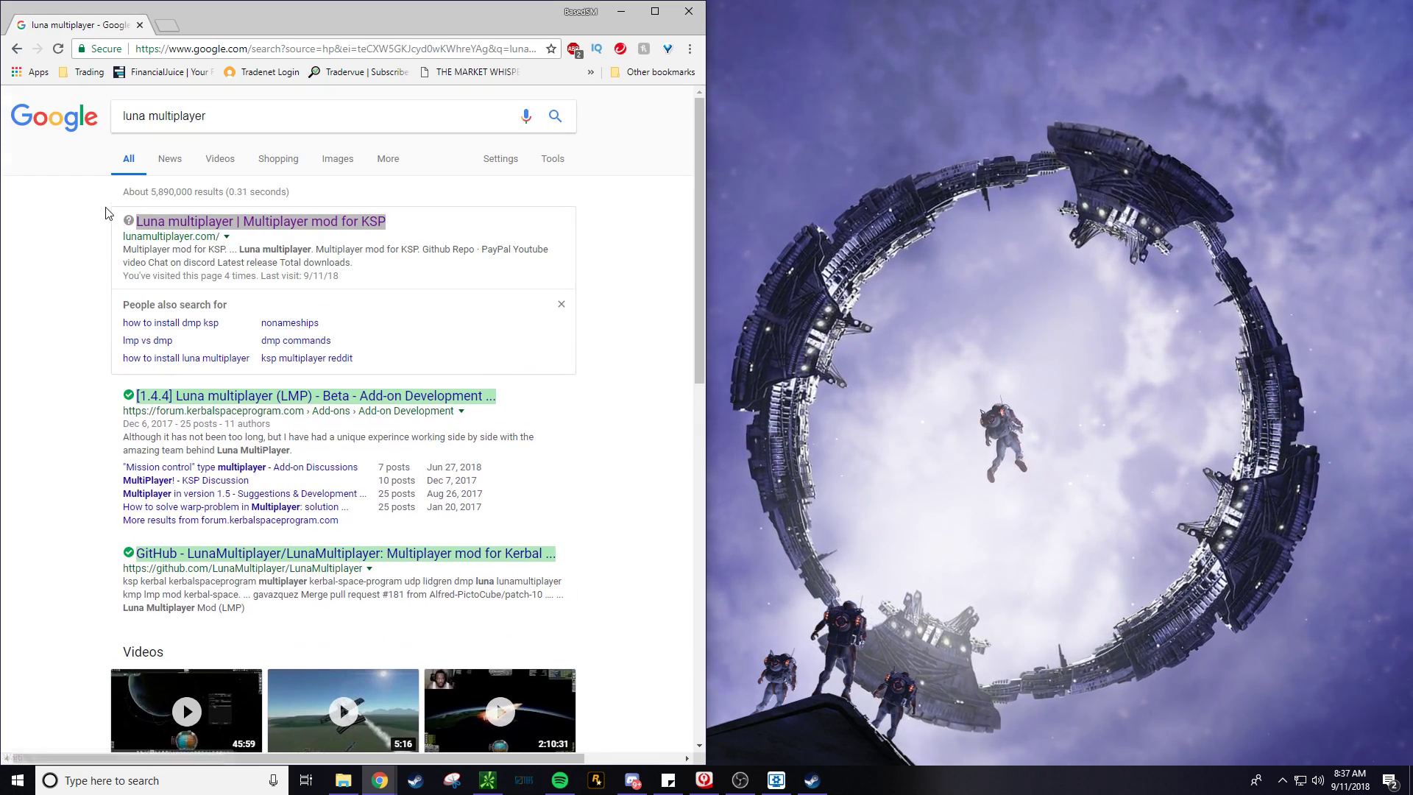
pyautogui.click(203, 223)
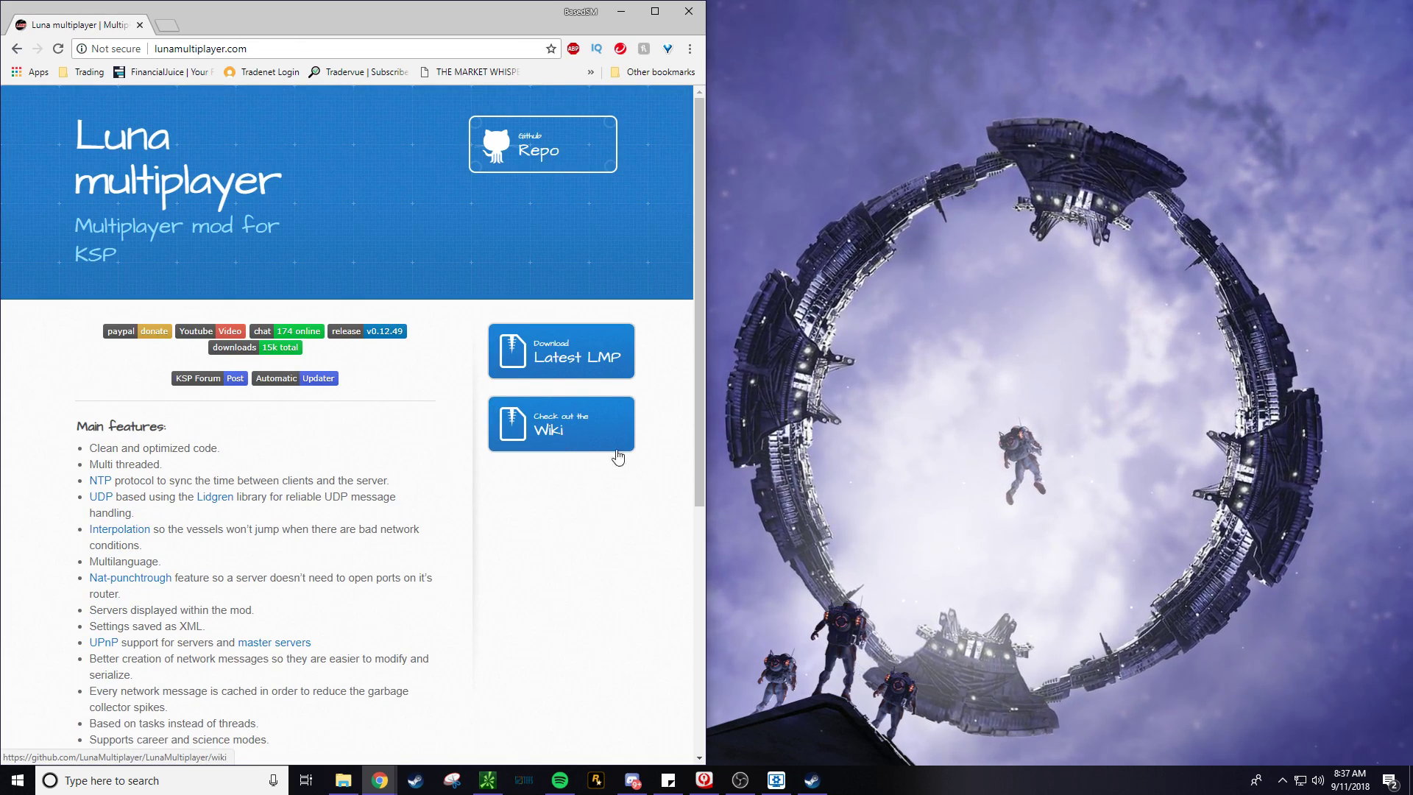
# Open the Luna Multiplayer wiki in a separate browser tab and look over its list of topics.
pyautogui.click(221, 28)
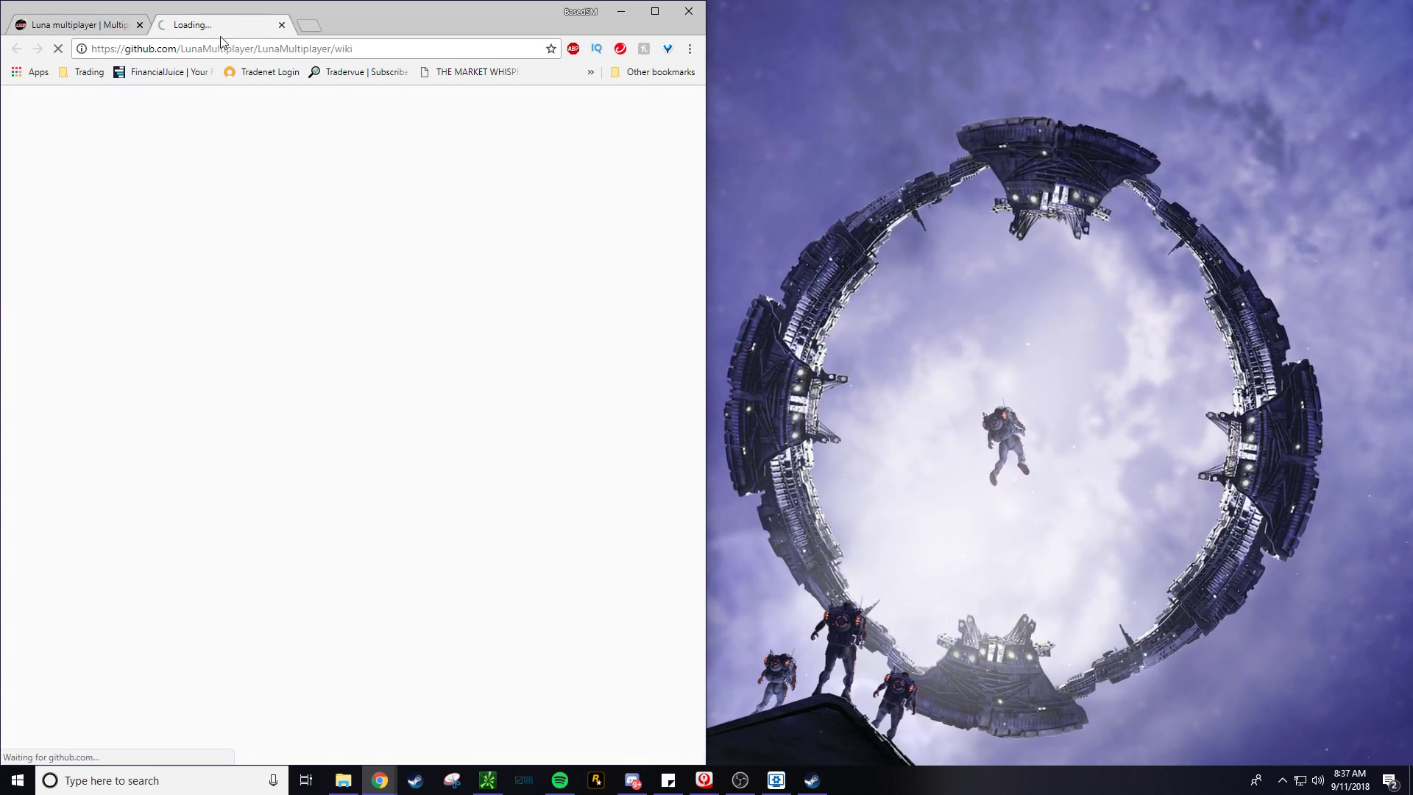
pyautogui.scroll(-6, 263, 326)
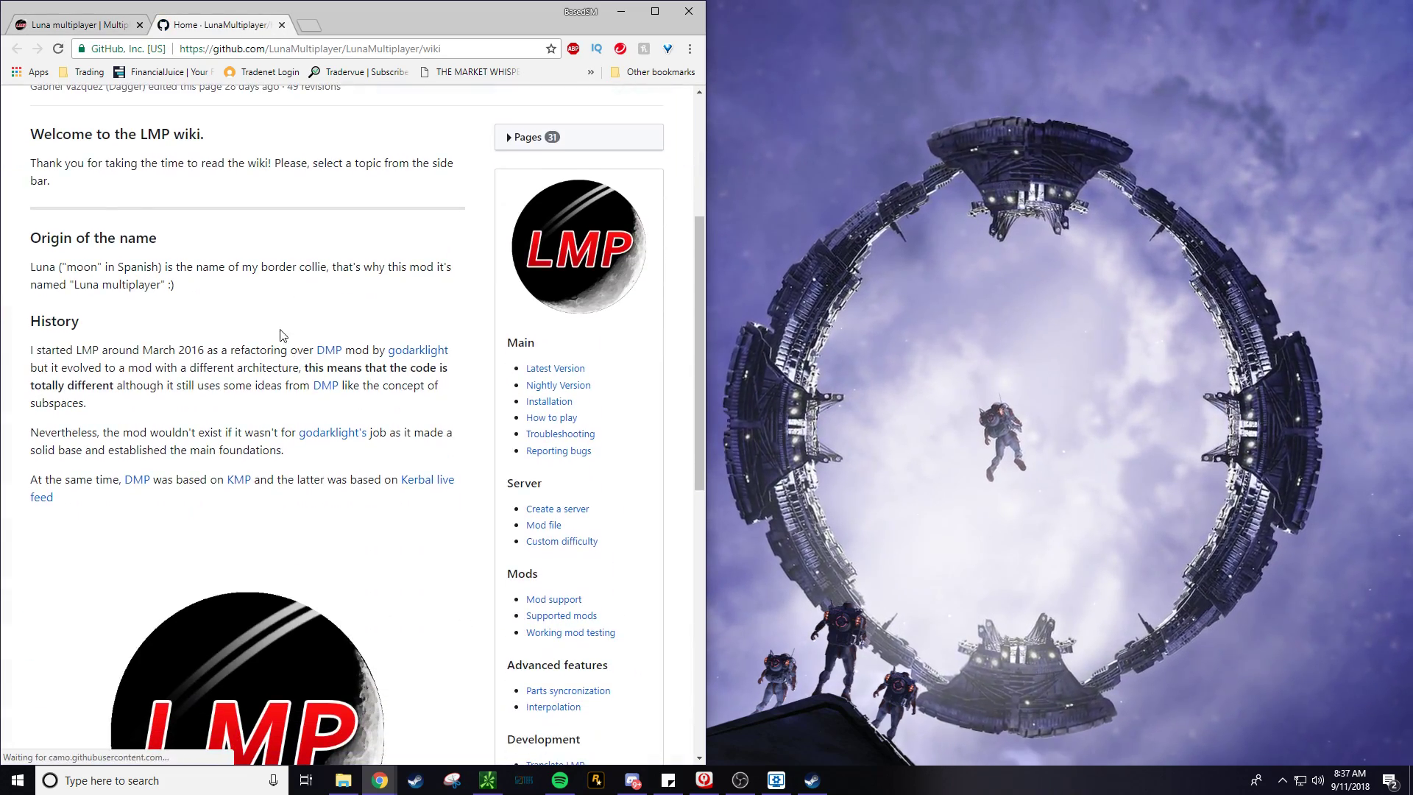
pyautogui.scroll(-5, 386, 412)
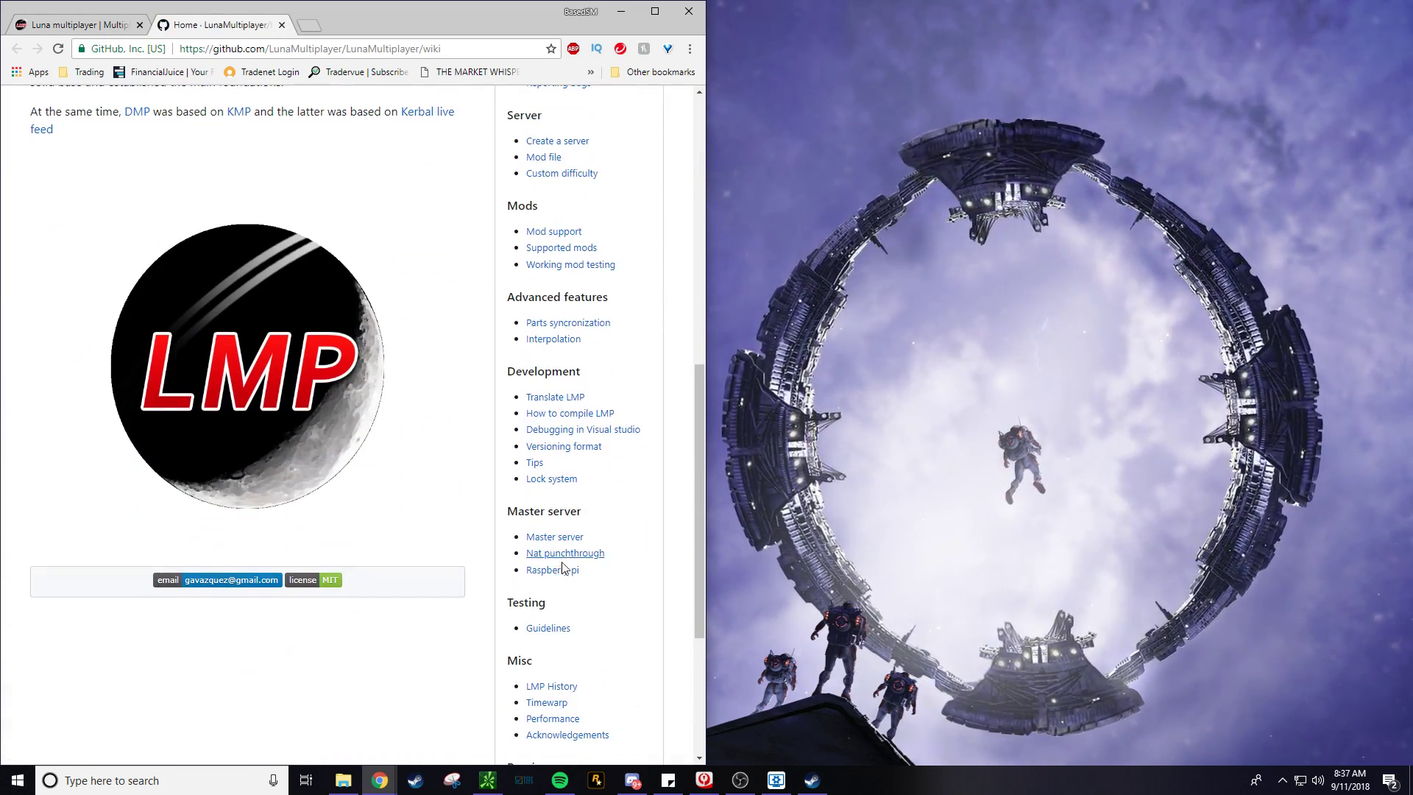
pyautogui.scroll(9, 429, 297)
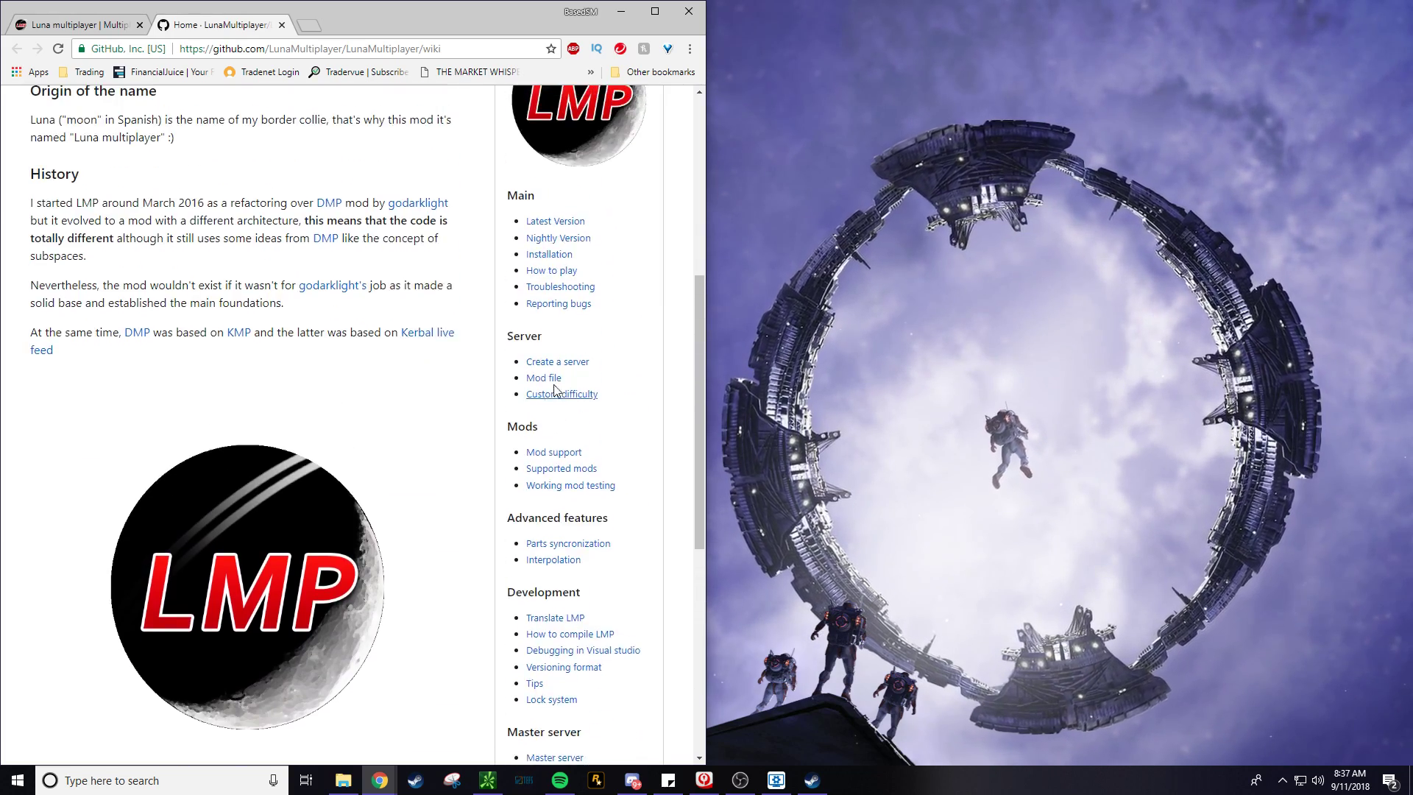
# Go back to the mod's website, open the latest LMP release page and download LunaMultiplayer-Release.zip.
pyautogui.click(92, 27)
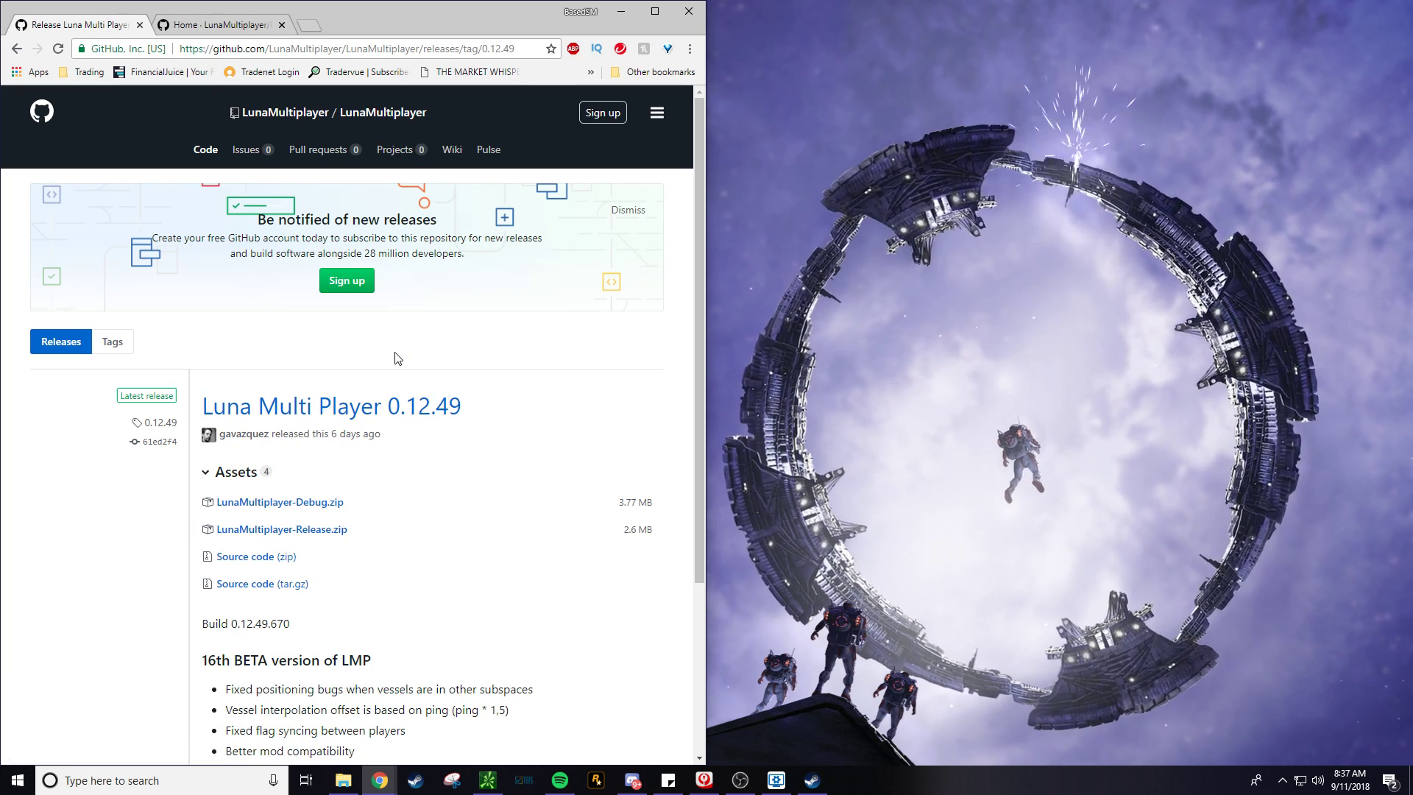
pyautogui.scroll(-2, 396, 377)
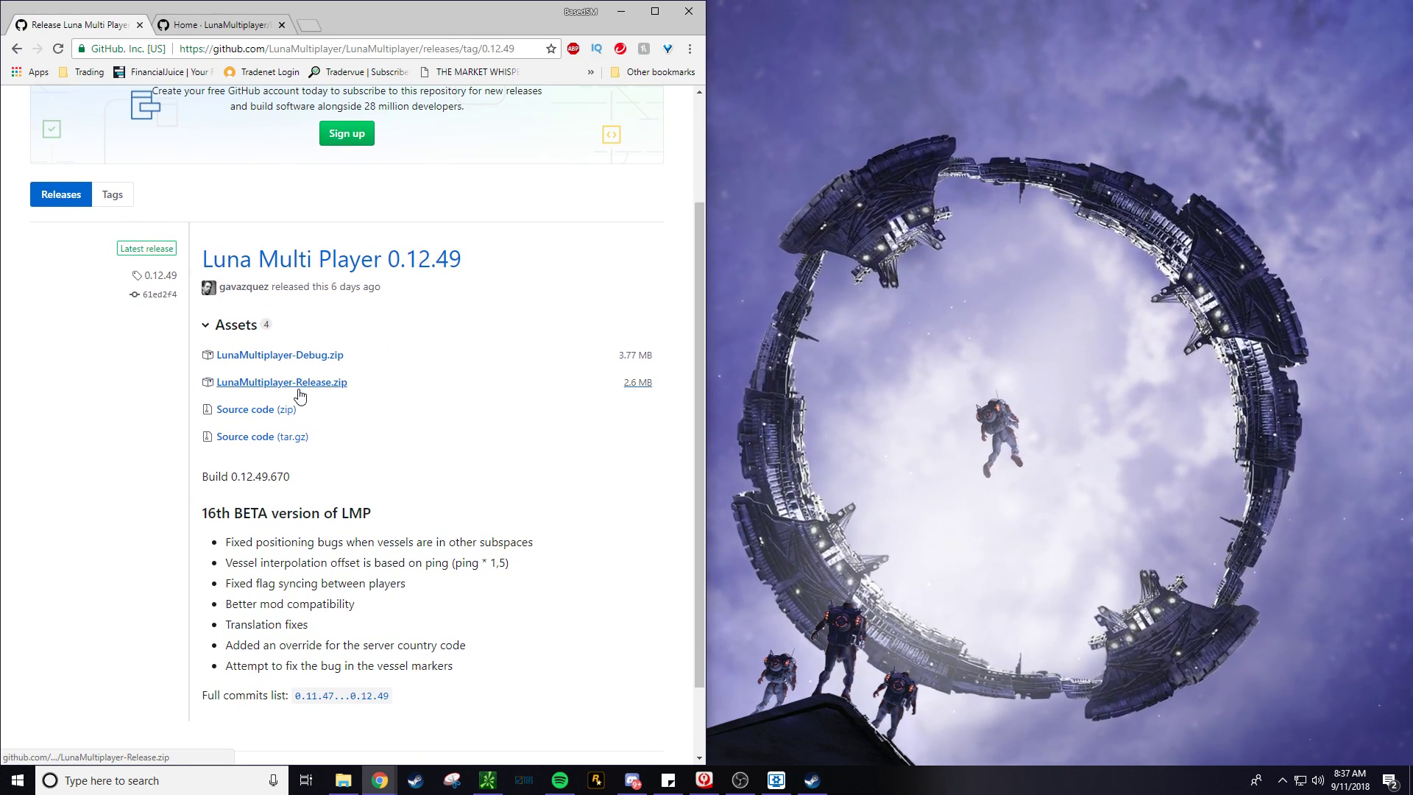
pyautogui.click(234, 384)
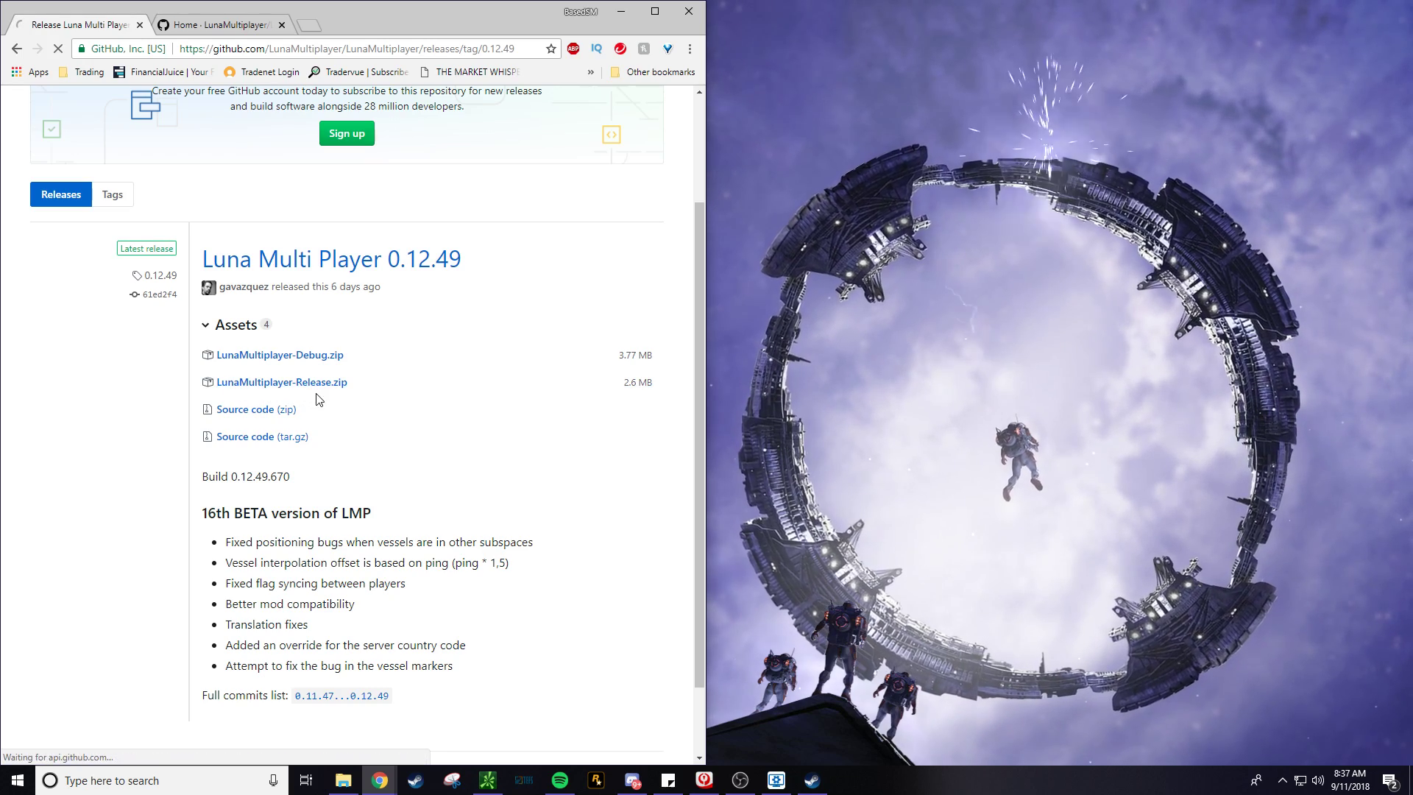
# Show the downloaded zip in its folder and move it to the desktop, replacing the existing file of the same name.
pyautogui.click(147, 746)
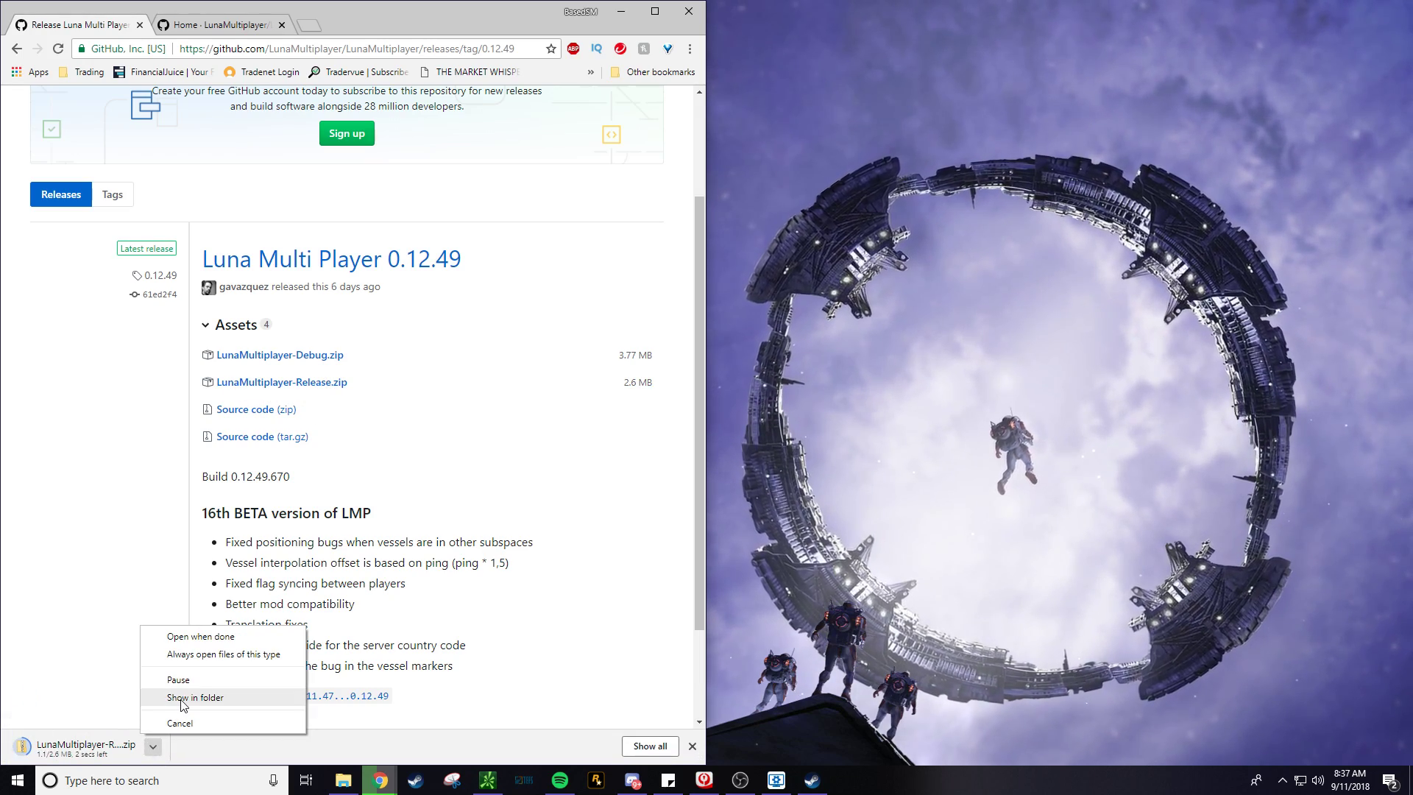
pyautogui.click(188, 691)
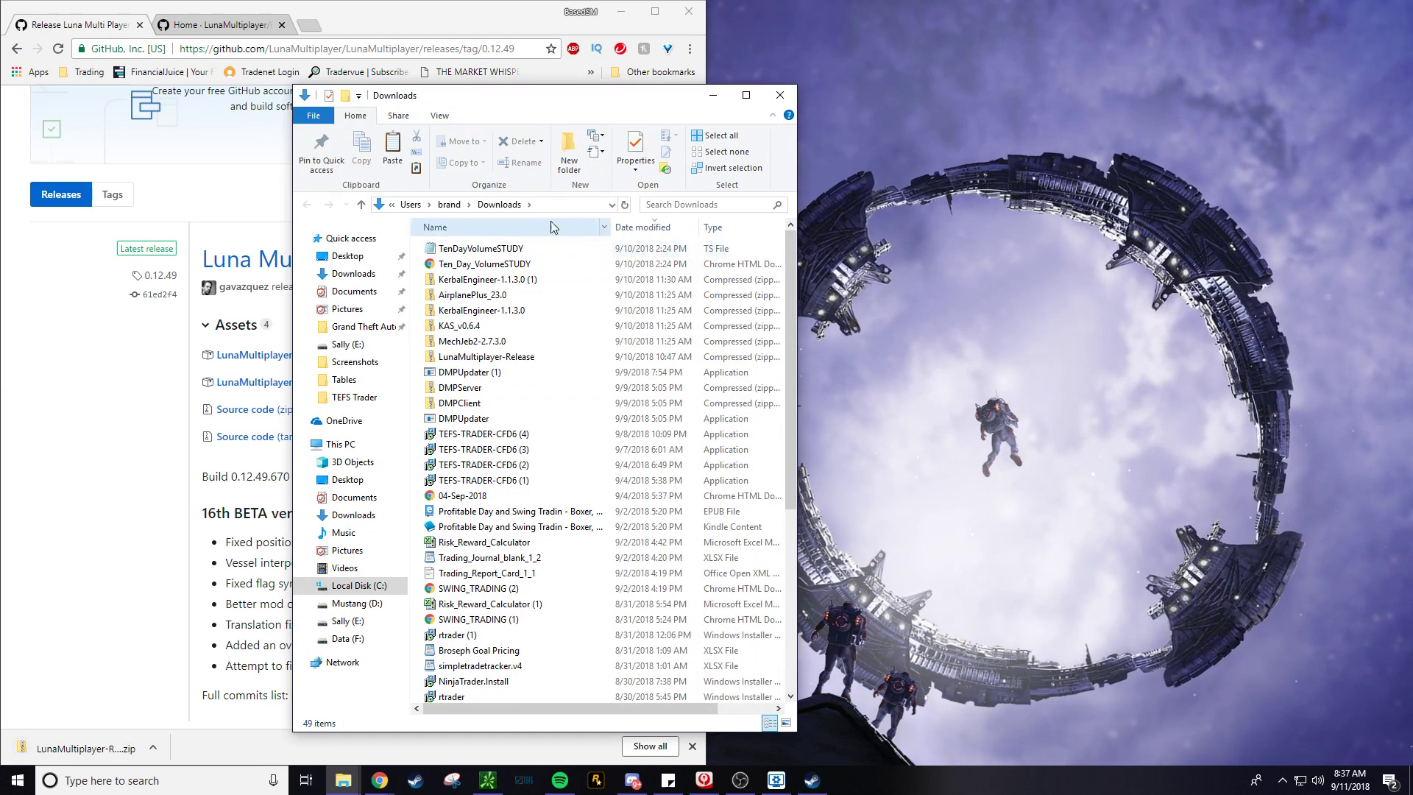
pyautogui.moveTo(486, 248); pyautogui.dragTo(809, 103)
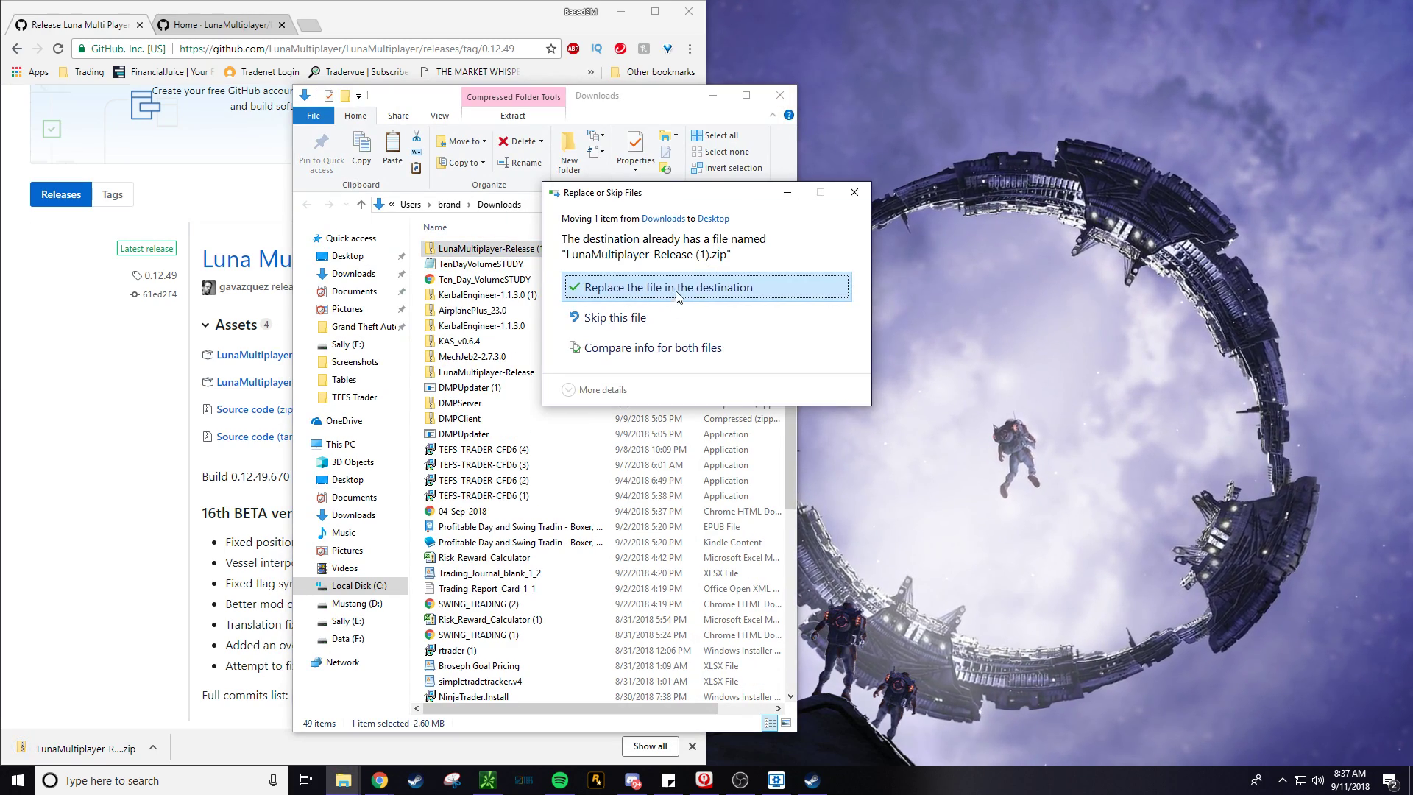
pyautogui.click(677, 288)
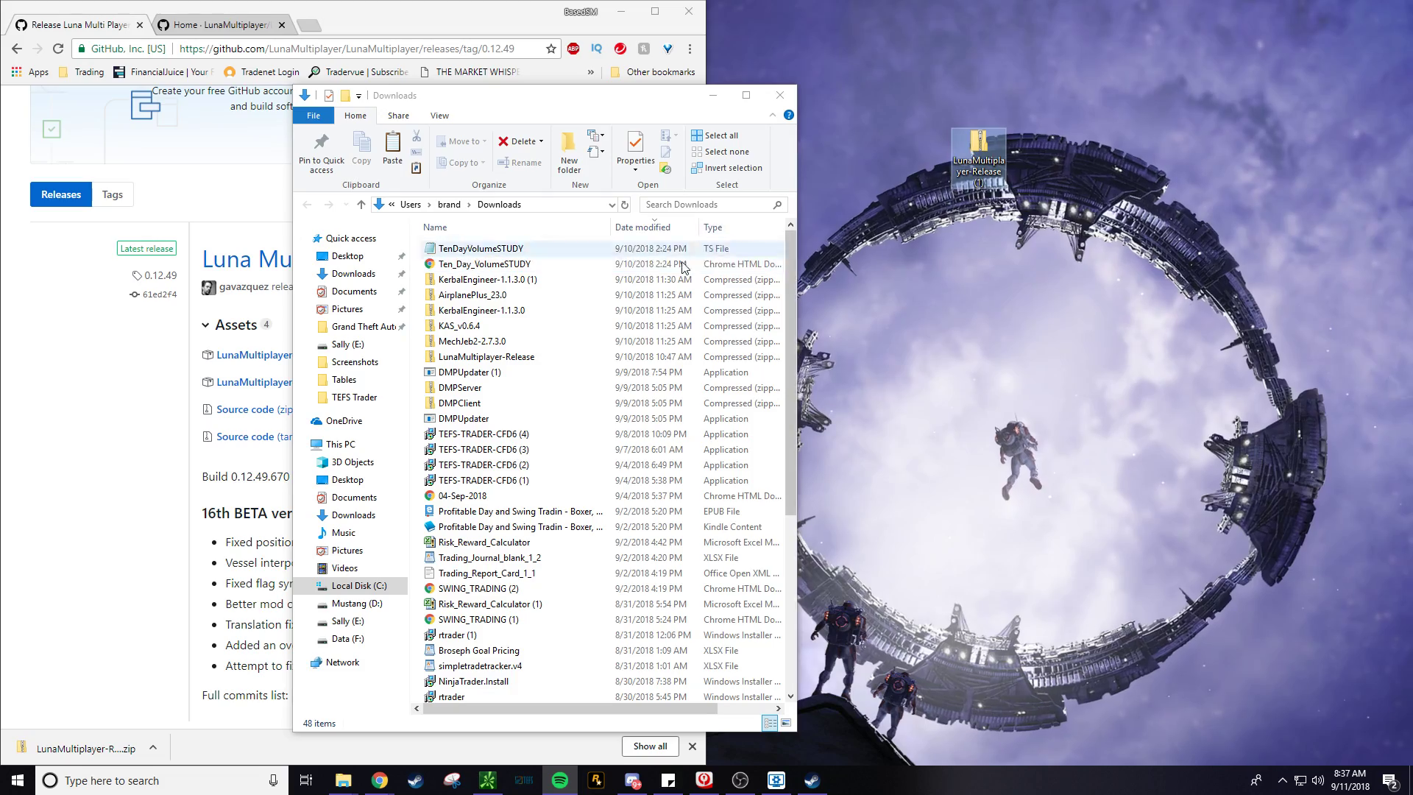
pyautogui.hotkey('alt', 'F4')
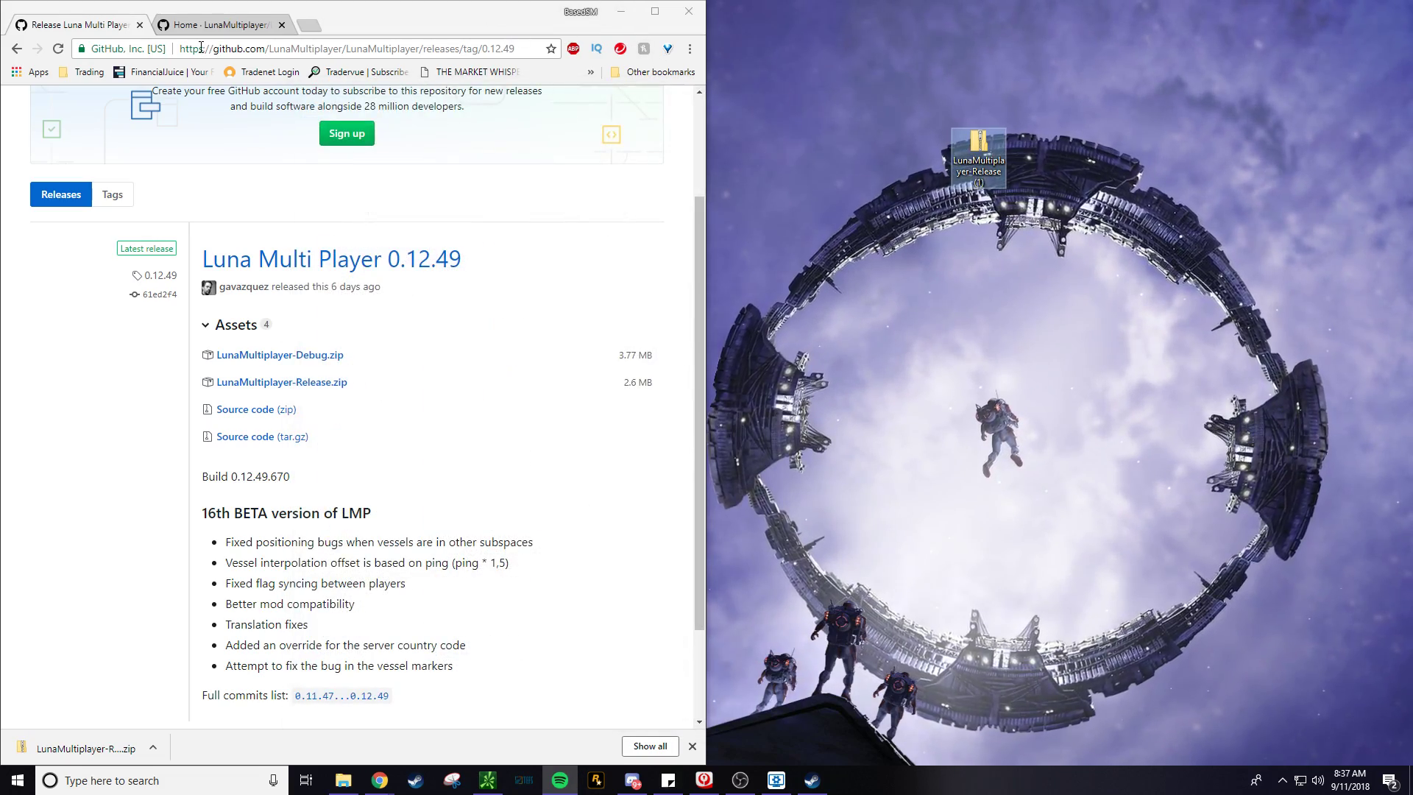
# Minimise the browser and rearrange the two LunaMultiplayer zips on the desktop so the new download stands apart from the other icons.
pyautogui.hotkey('ctrl', 'Tab')
pyautogui.click(621, 11)
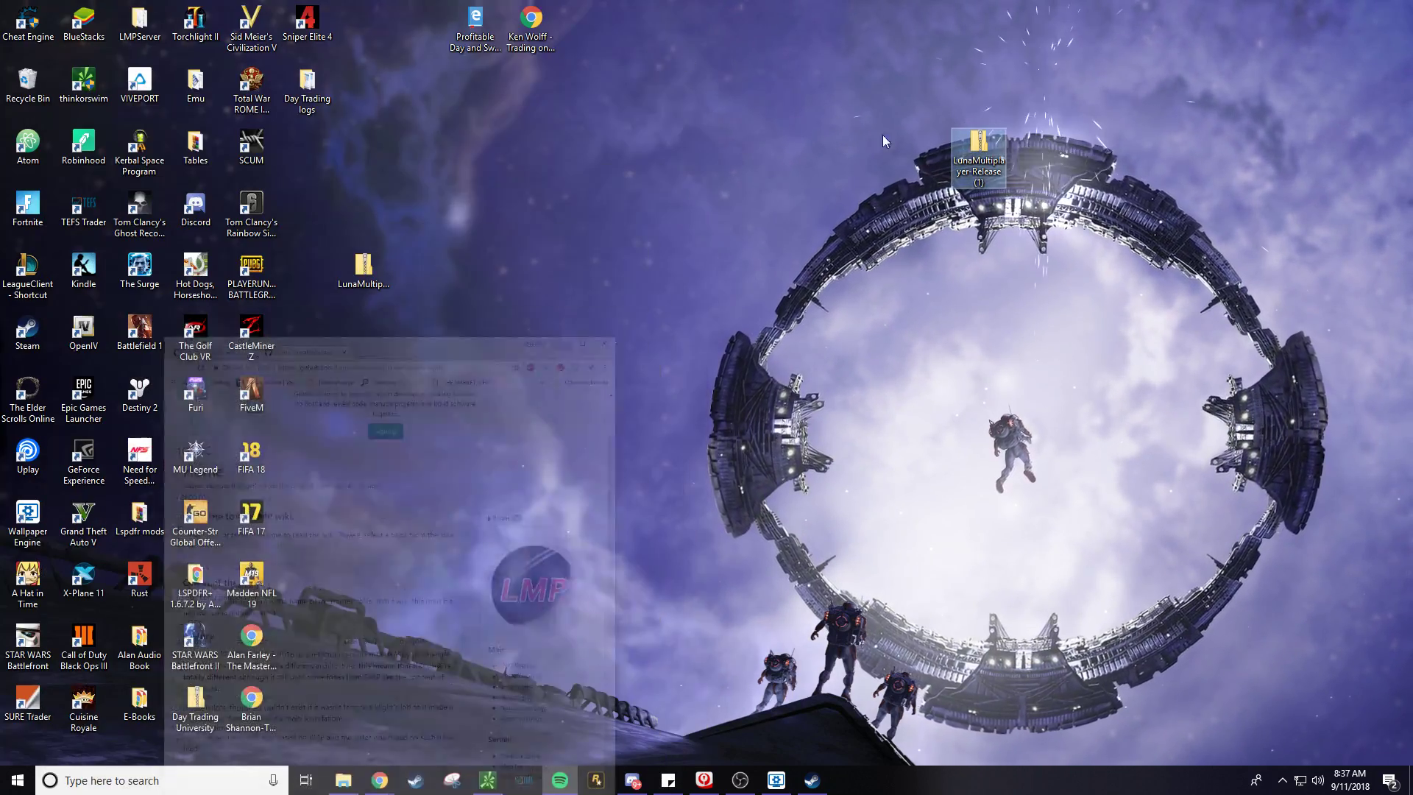
pyautogui.moveTo(979, 143); pyautogui.dragTo(363, 206)
pyautogui.click(366, 276)
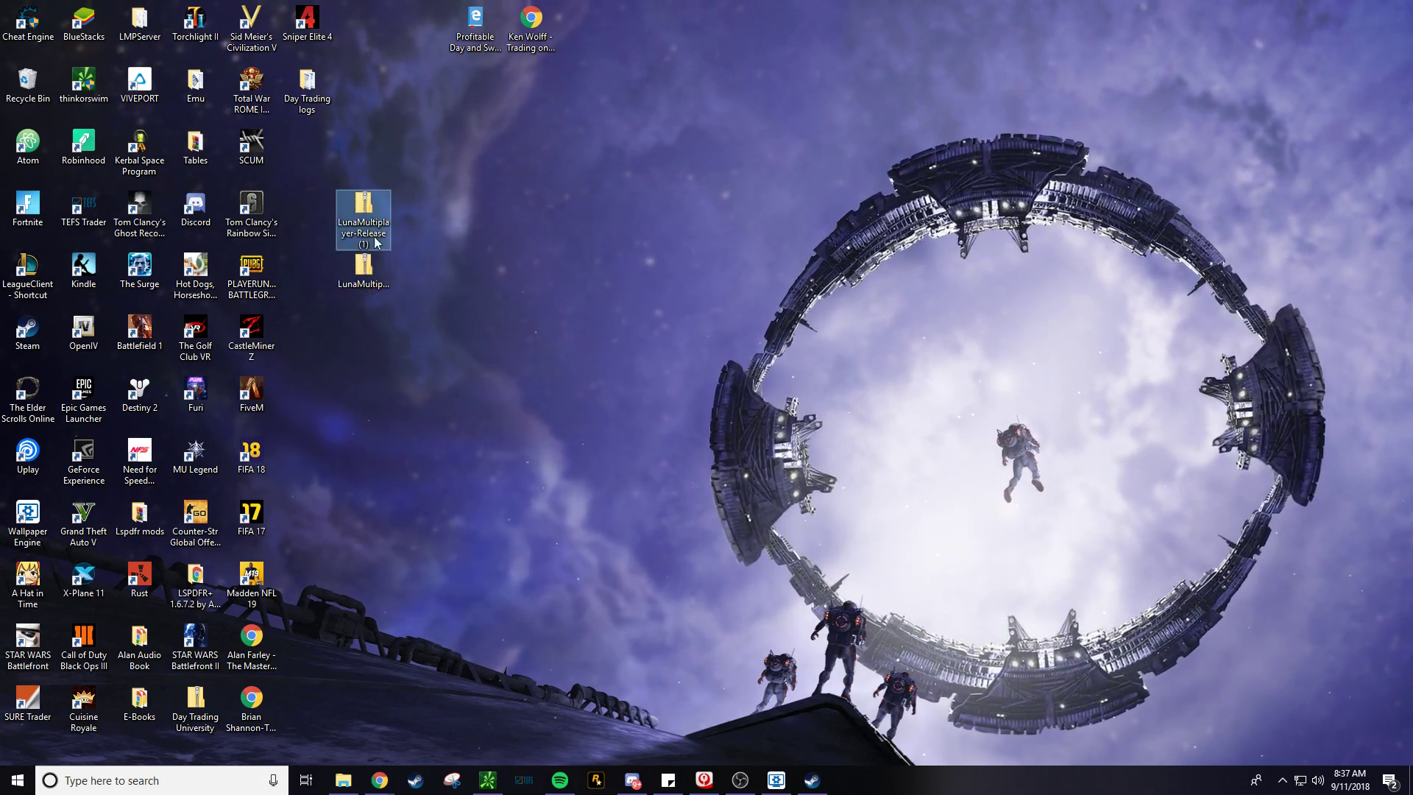
pyautogui.moveTo(321, 162); pyautogui.dragTo(307, 147)
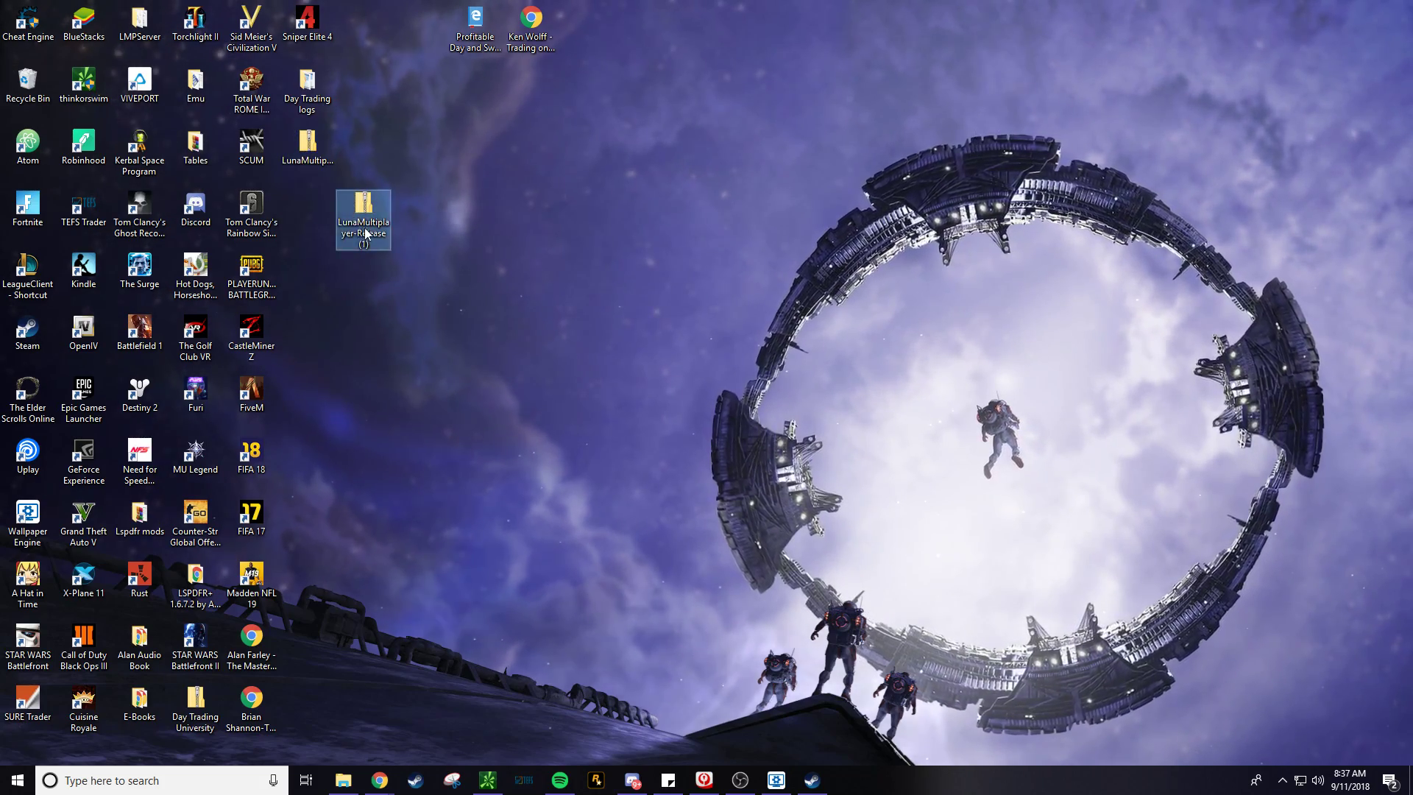
pyautogui.moveTo(363, 209); pyautogui.dragTo(364, 340)
# Close the already open Kerbal Space Program folder and browse to the Mustang (D:) drive in a new File Explorer window.
pyautogui.click(337, 784)
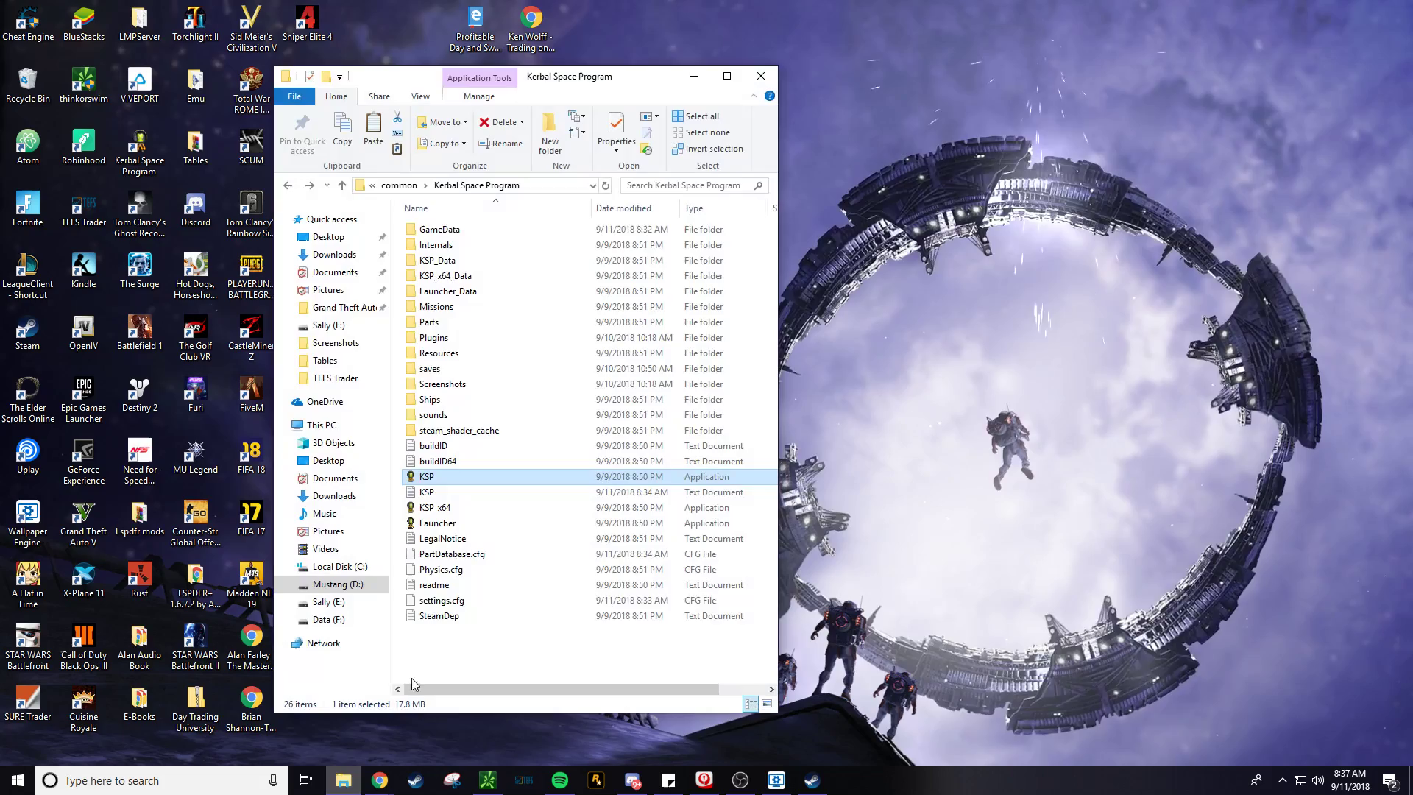
pyautogui.click(759, 77)
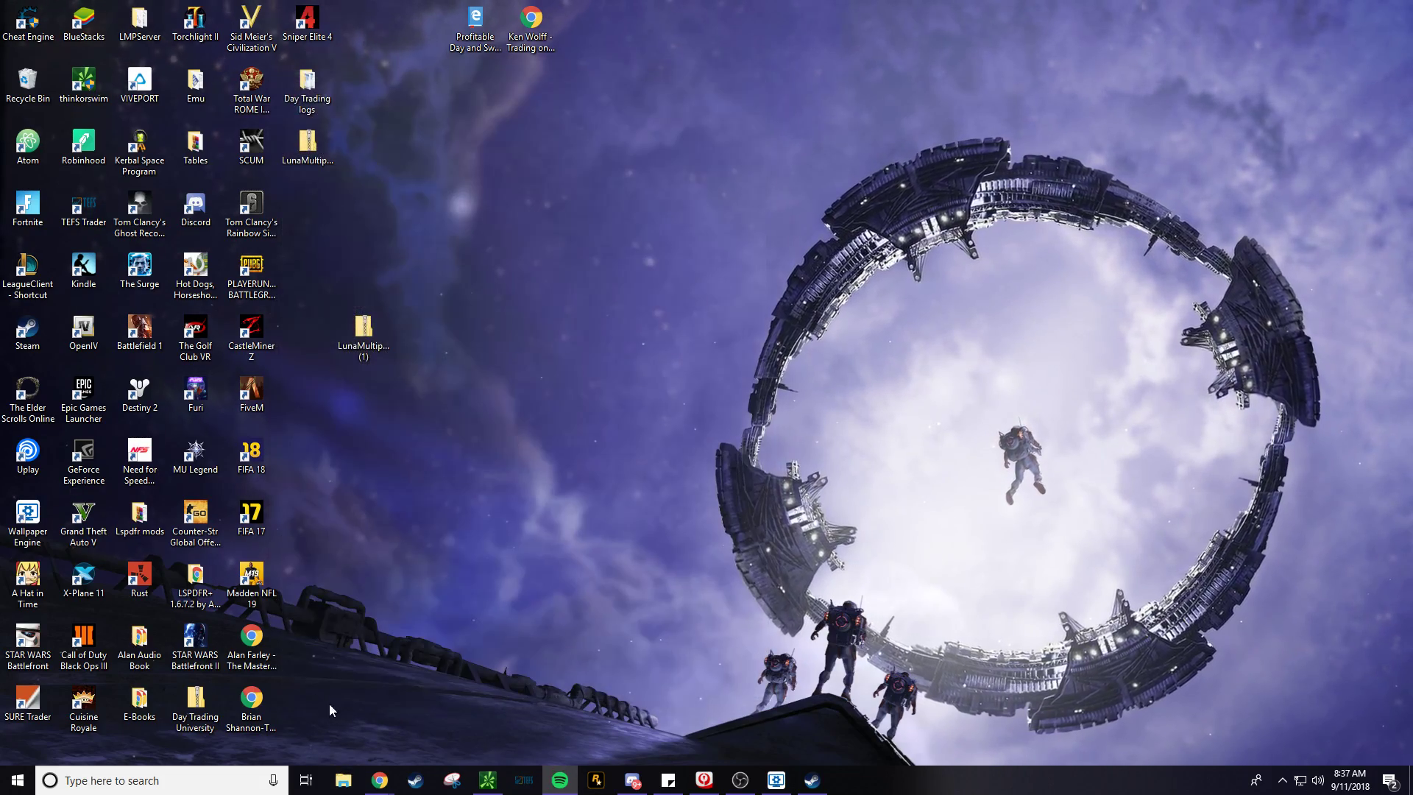
pyautogui.click(354, 771)
pyautogui.moveTo(493, 88); pyautogui.dragTo(571, 36)
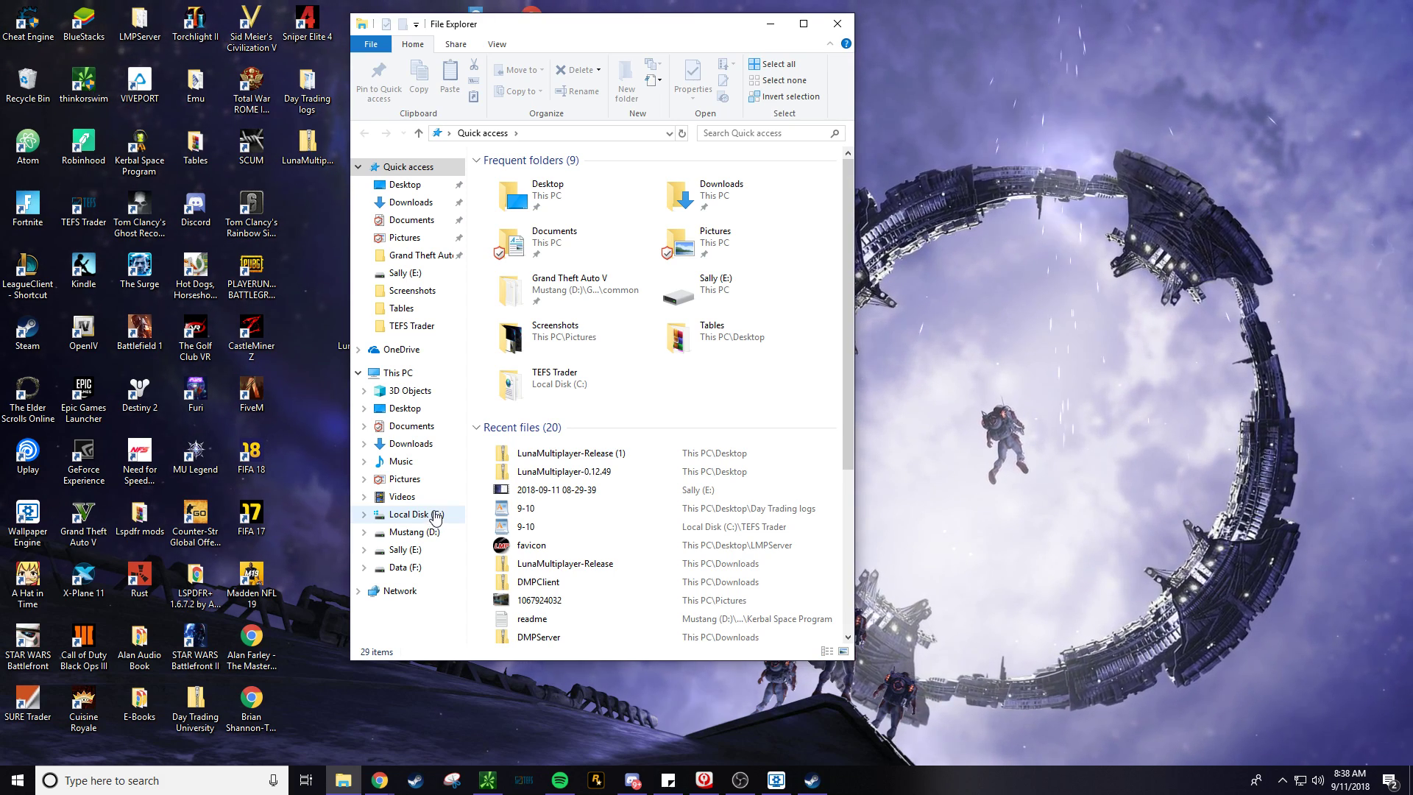
pyautogui.click(414, 551)
pyautogui.click(414, 532)
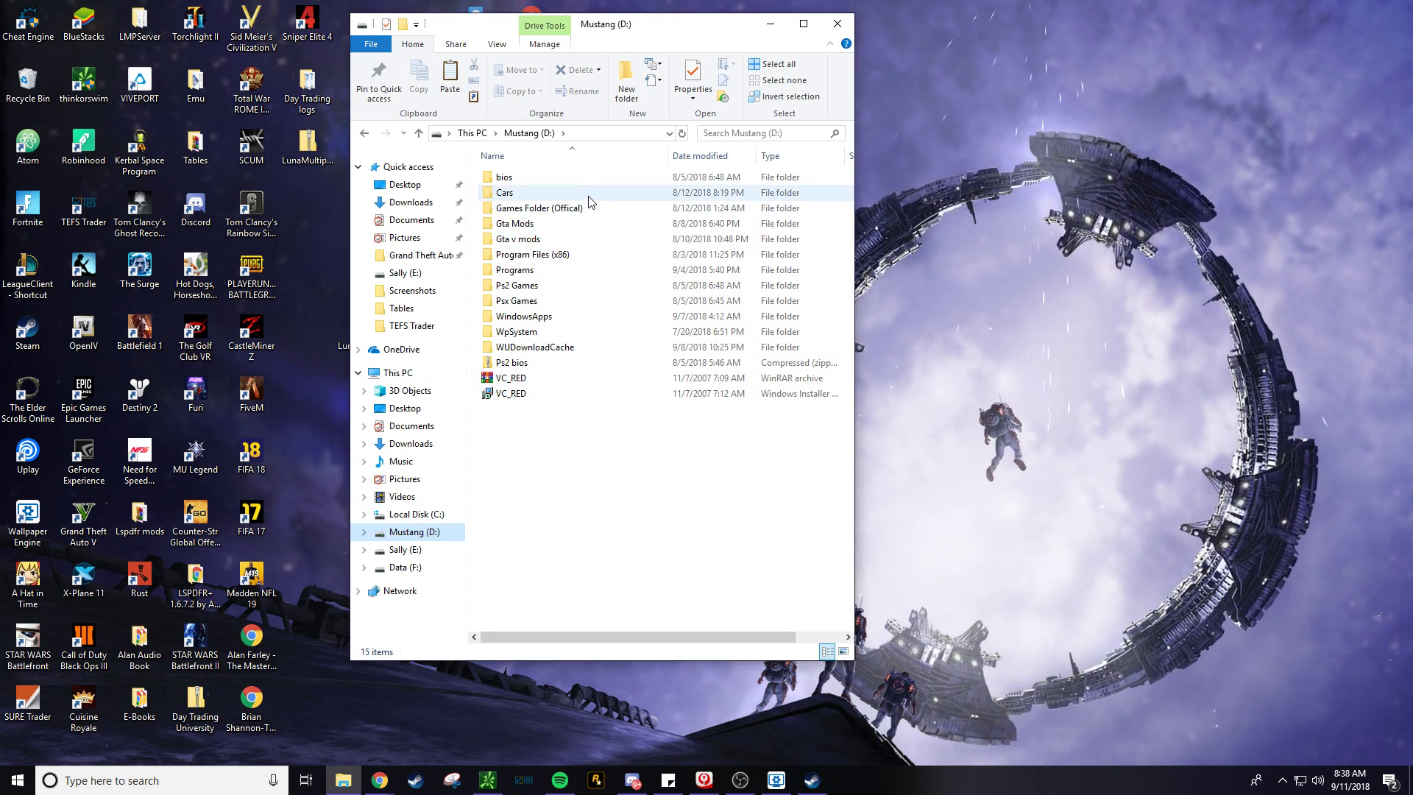
# Open Games Folder (Offical)\Steam\steamapps\common\Kerbal Space Program and move the window clear of the LunaMultiplayer zip on the desktop.
pyautogui.doubleClick(576, 209)
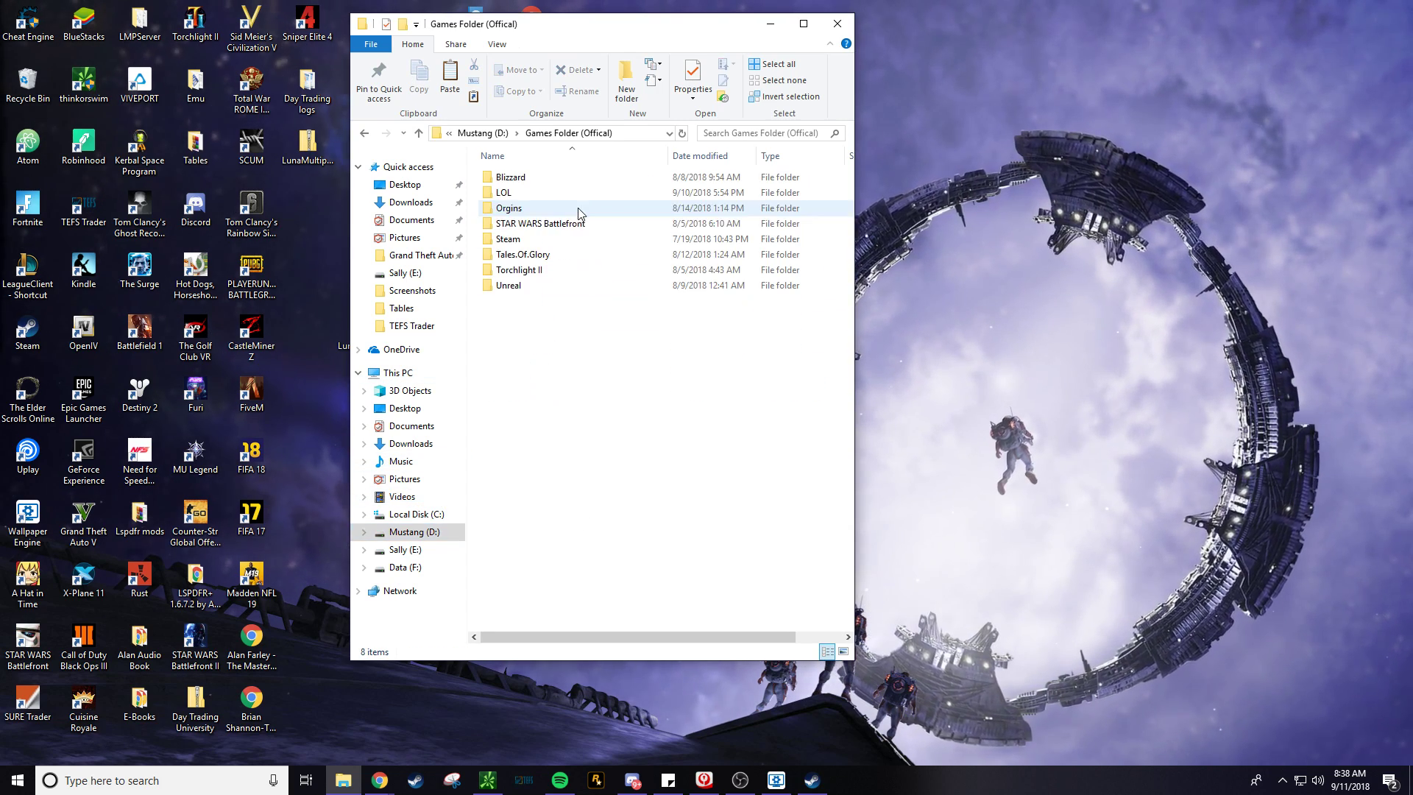
pyautogui.doubleClick(543, 239)
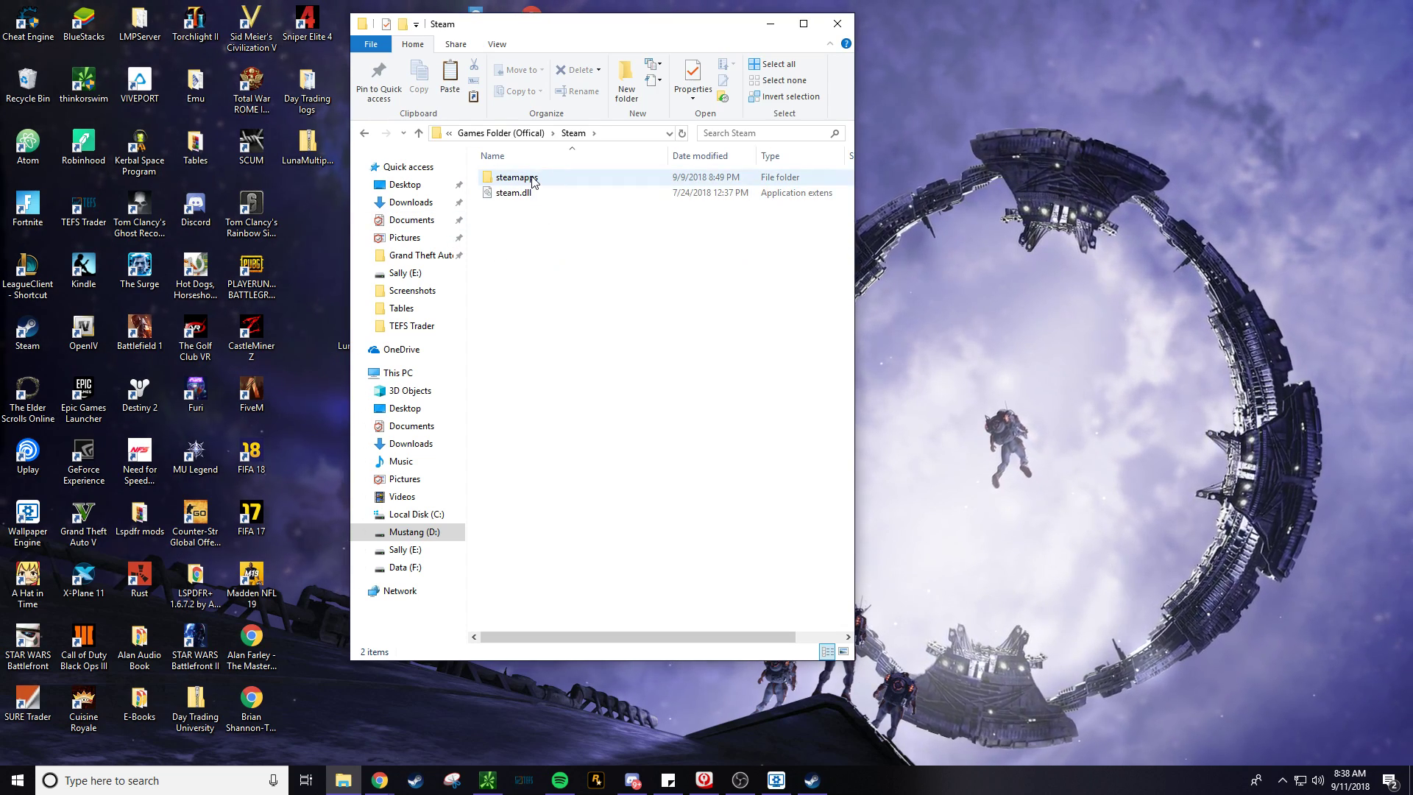
pyautogui.doubleClick(532, 179)
pyautogui.doubleClick(533, 180)
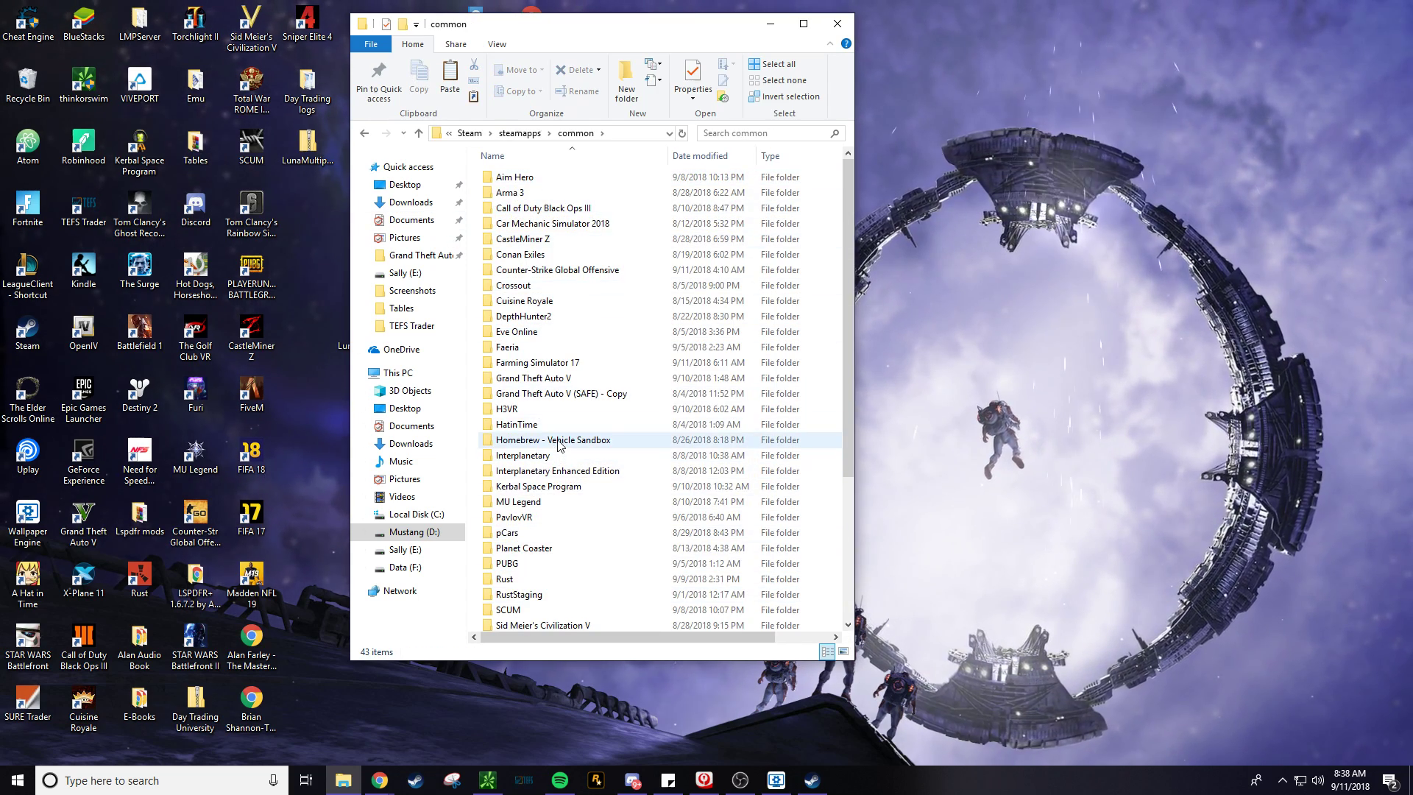
pyautogui.scroll(-2, 559, 444)
pyautogui.doubleClick(548, 409)
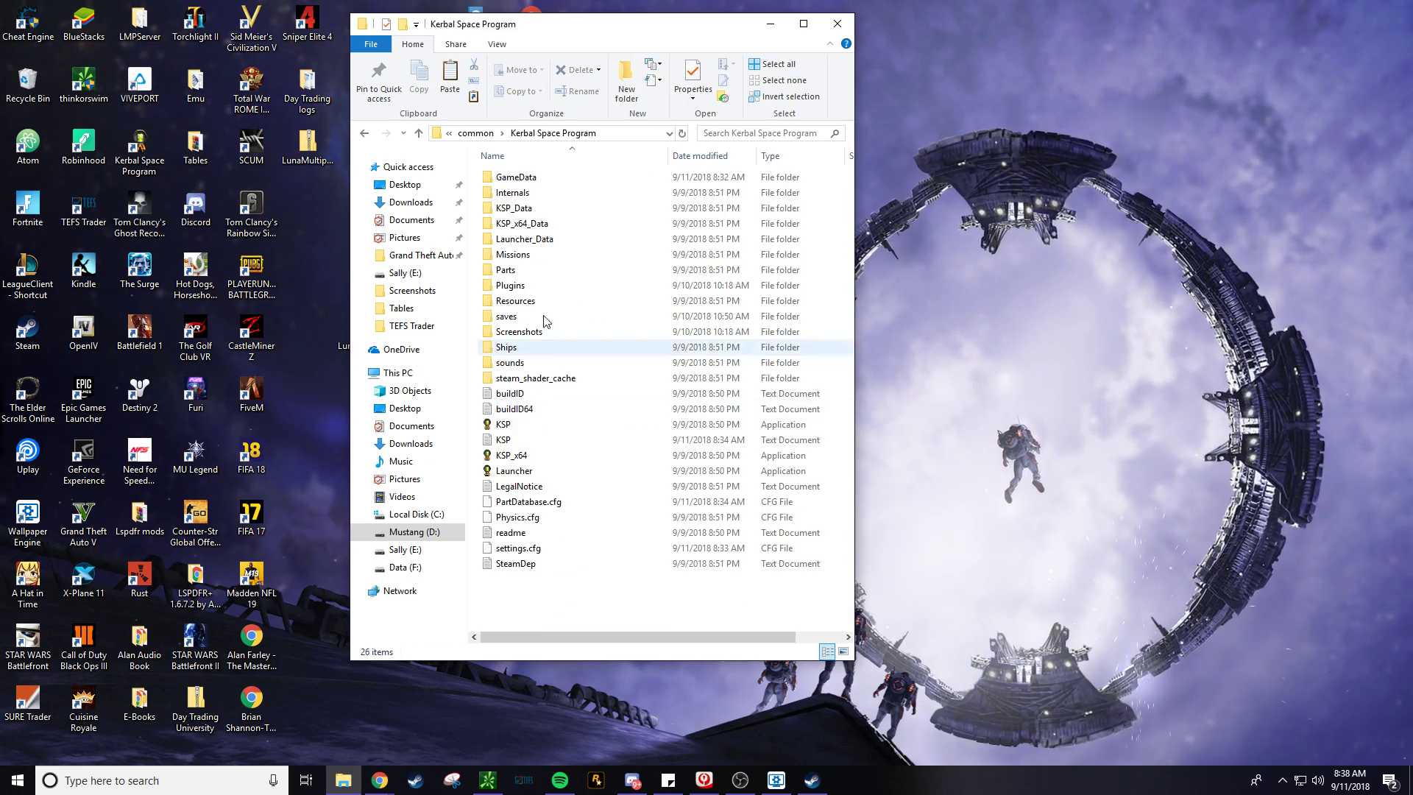
pyautogui.moveTo(626, 23); pyautogui.dragTo(865, 52)
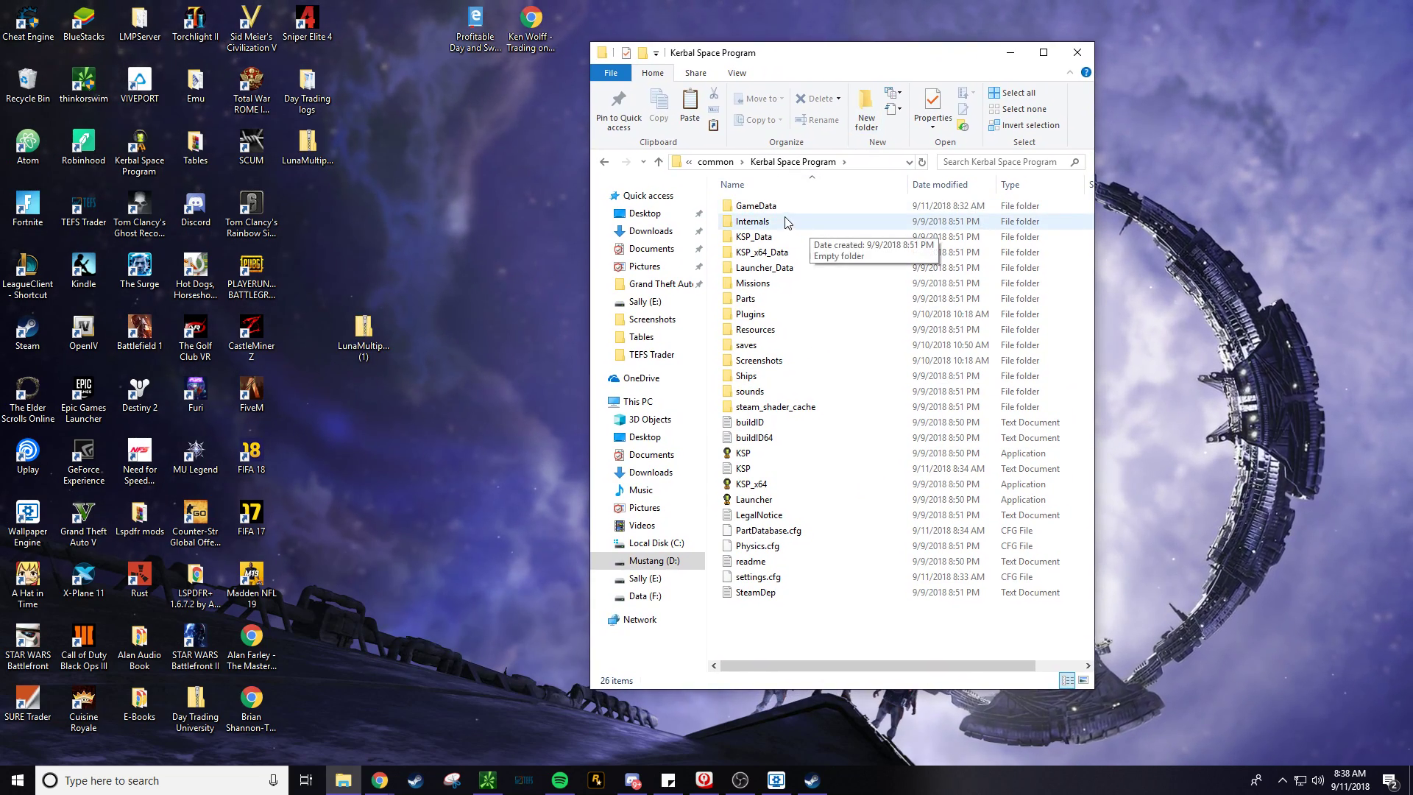
# Open the LunaMultiplayer-Release (1) archive from the desktop and move the desktop's LMPServer folder to just above the zip.
pyautogui.doubleClick(364, 327)
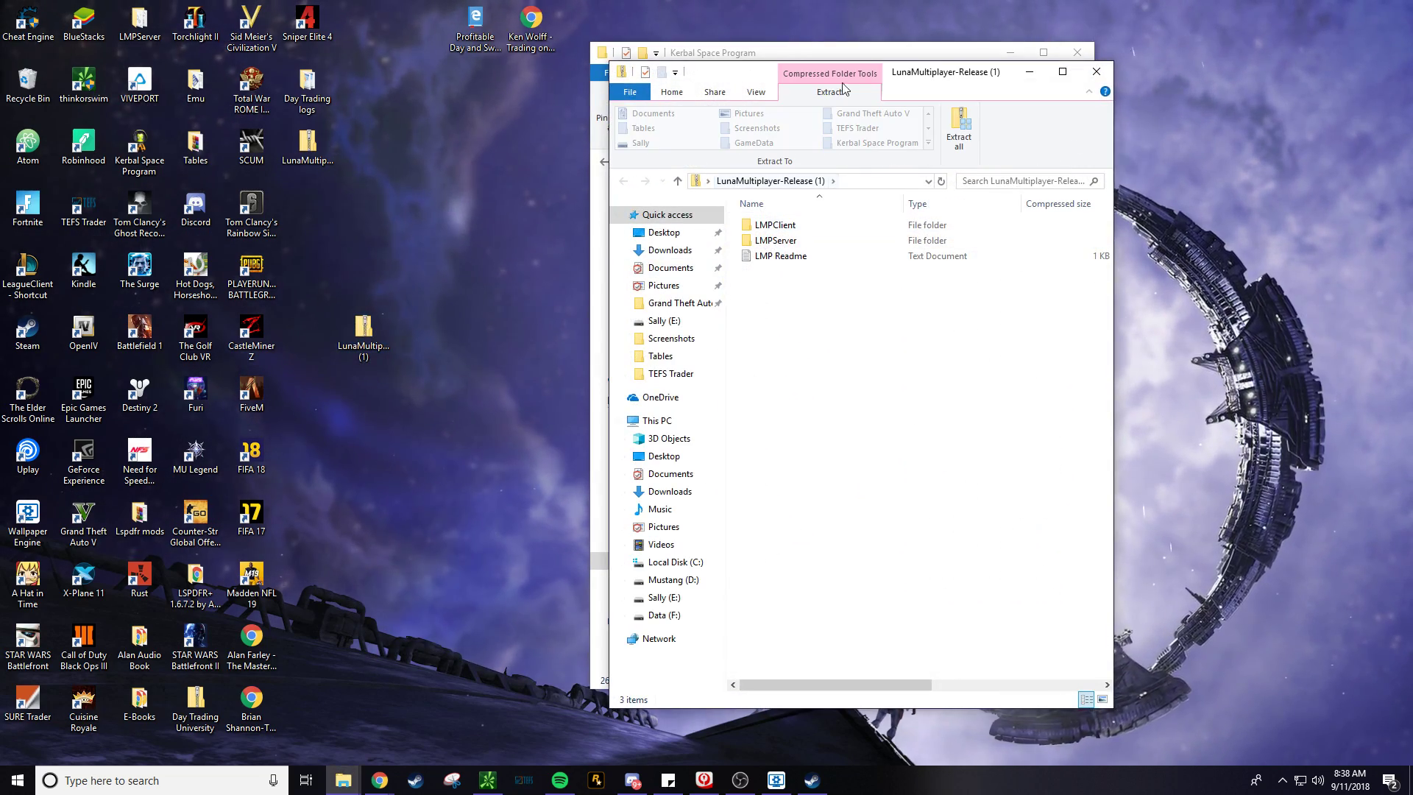
pyautogui.moveTo(927, 74); pyautogui.dragTo(802, 166)
pyautogui.click(651, 333)
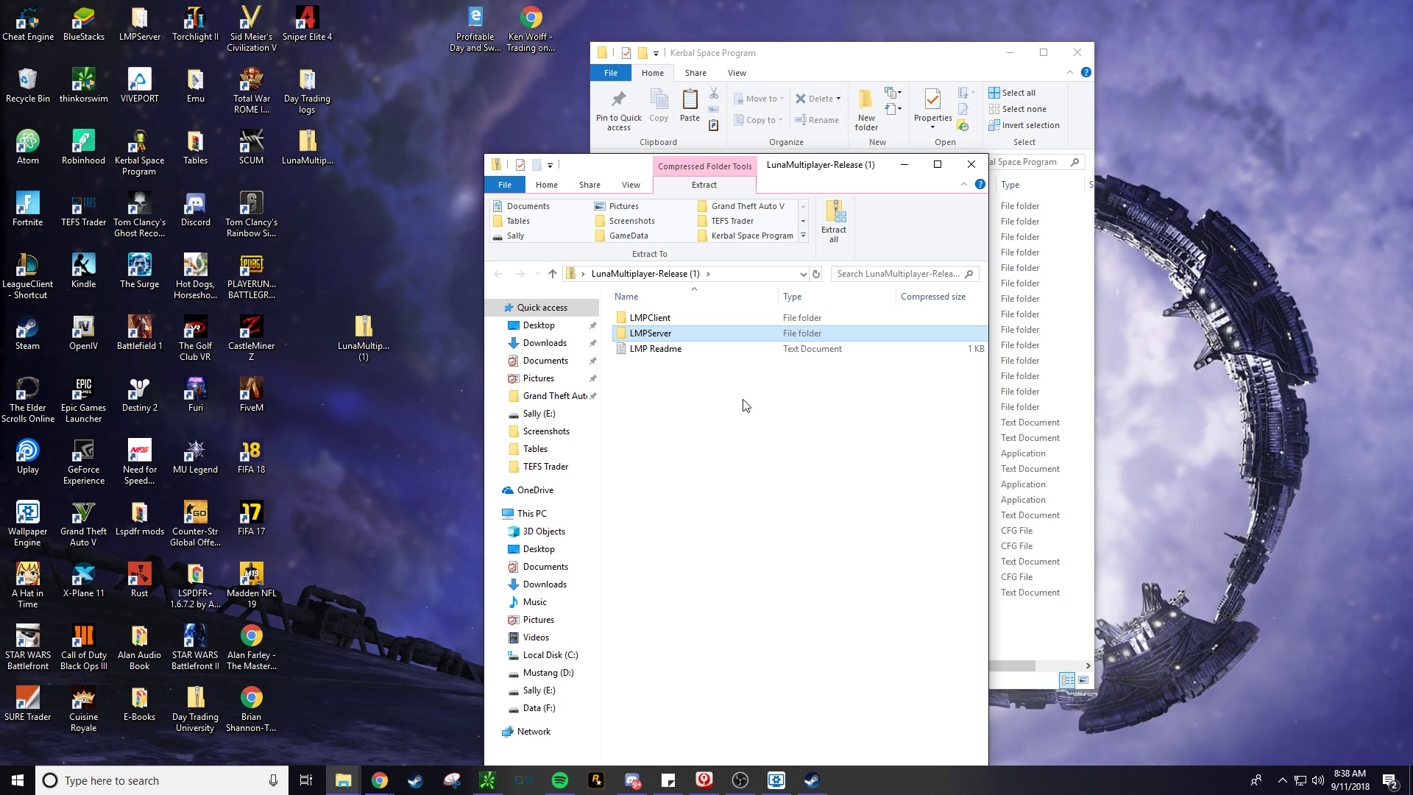
pyautogui.click(153, 25)
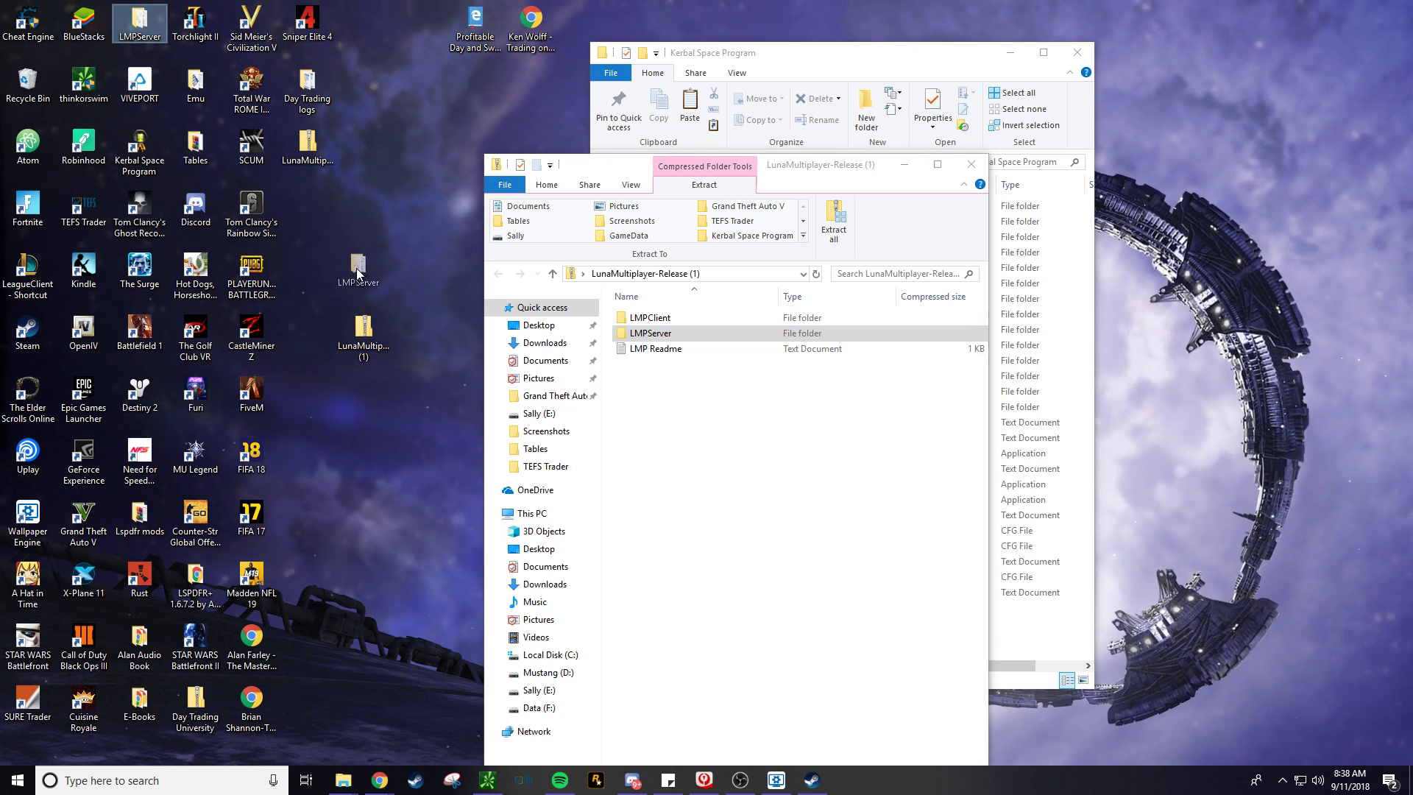
pyautogui.moveTo(357, 273); pyautogui.dragTo(358, 271)
# Open the LMP Readme from the archive to check the client and server installation instructions.
pyautogui.doubleClick(655, 349)
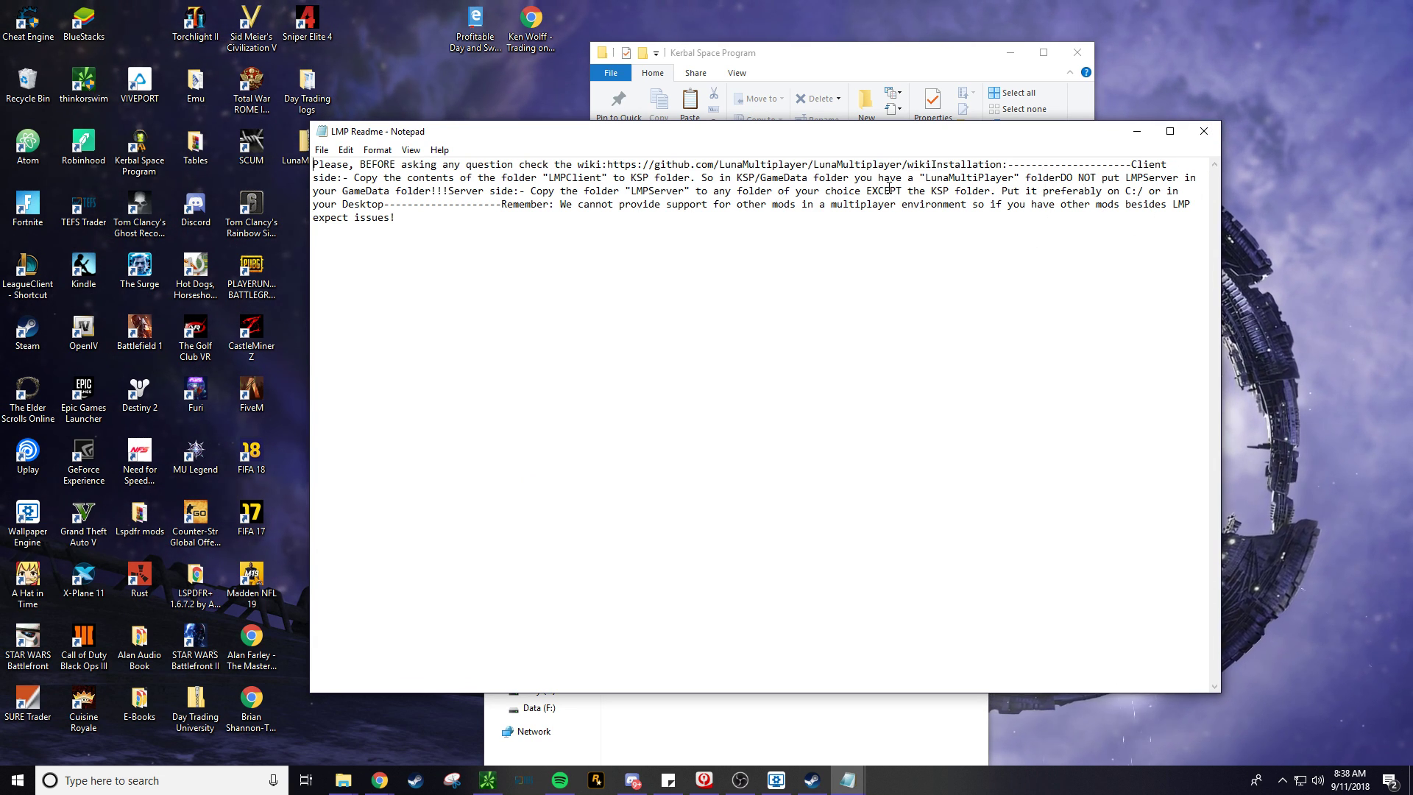
# Open the archive's LMPClient folder, close the LMP Readme, and place the archive window beside the Kerbal Space Program folder.
pyautogui.hotkey('alt', 'Tab')
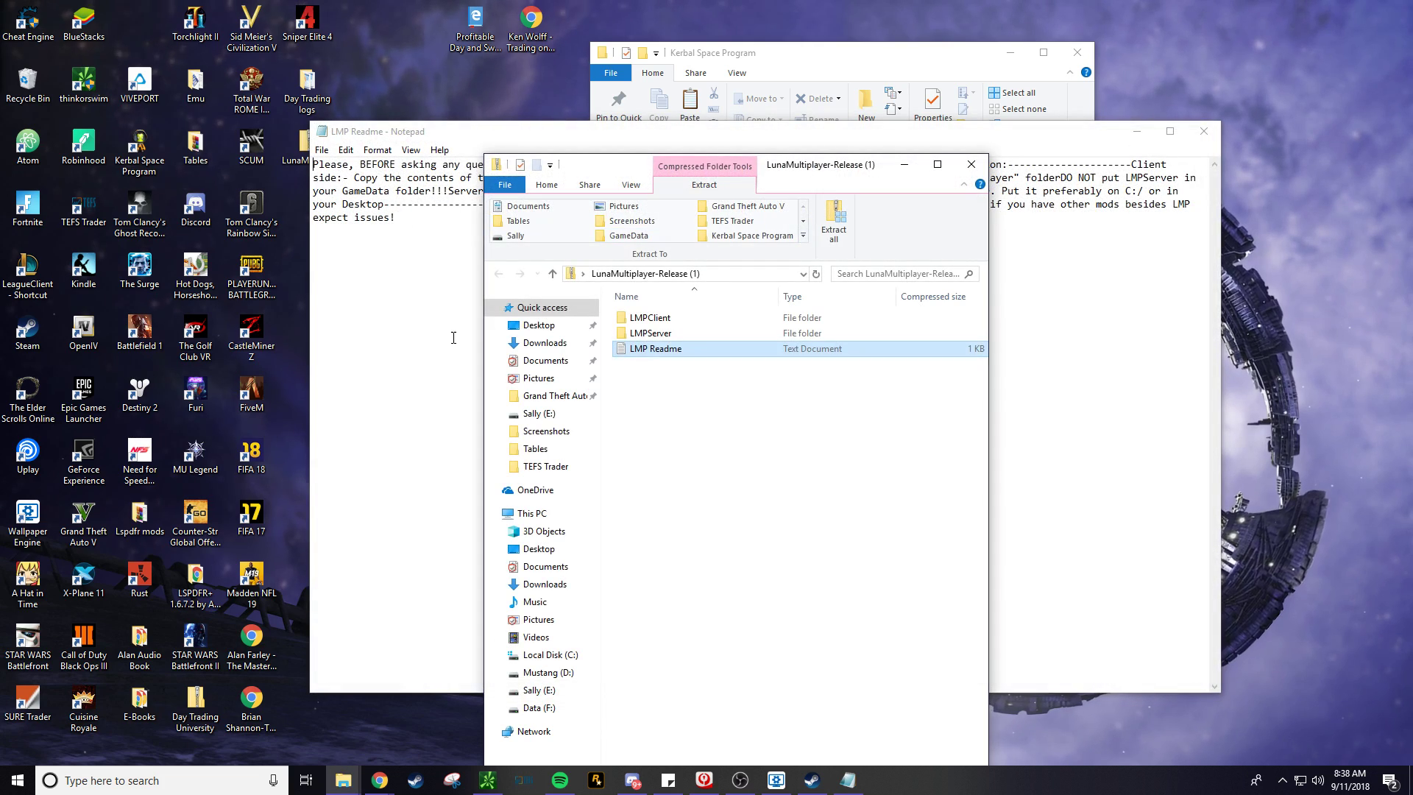
pyautogui.doubleClick(841, 318)
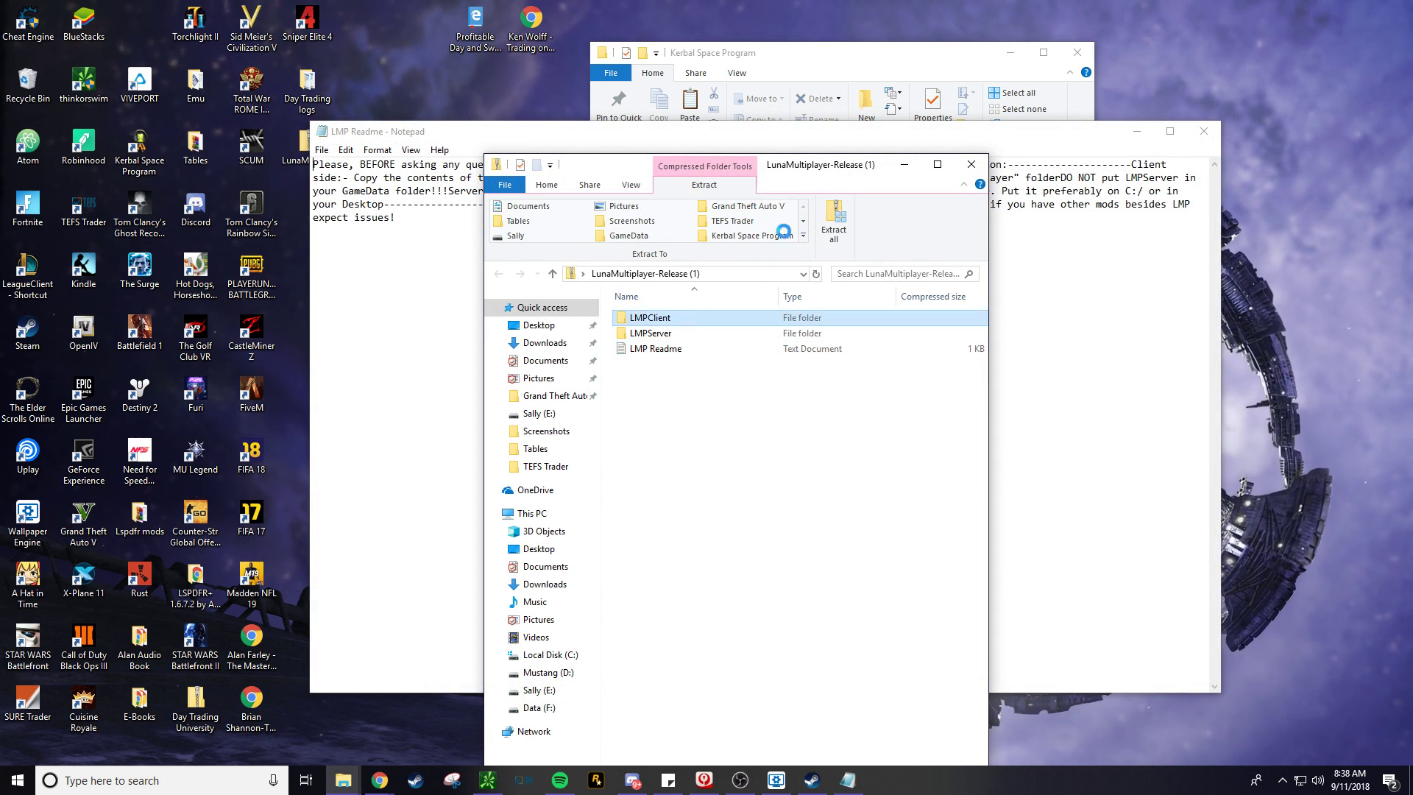
pyautogui.click(1204, 131)
pyautogui.moveTo(801, 167); pyautogui.dragTo(395, 81)
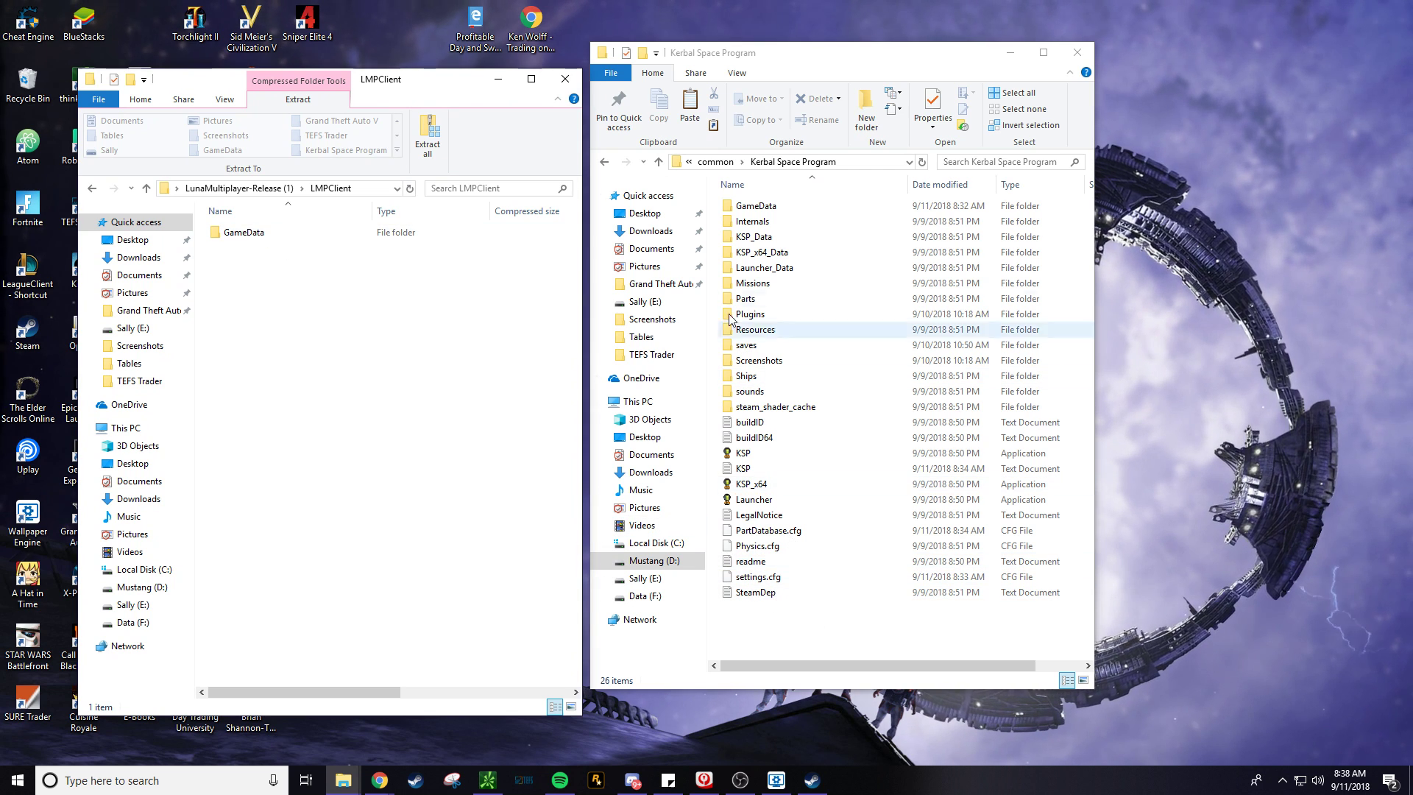
# Try to copy the LunaMultiplayer folder from the archive's GameData into Kerbal Space Program's GameData, cancel the copy and close the archive.
pyautogui.doubleClick(758, 206)
pyautogui.doubleClick(244, 233)
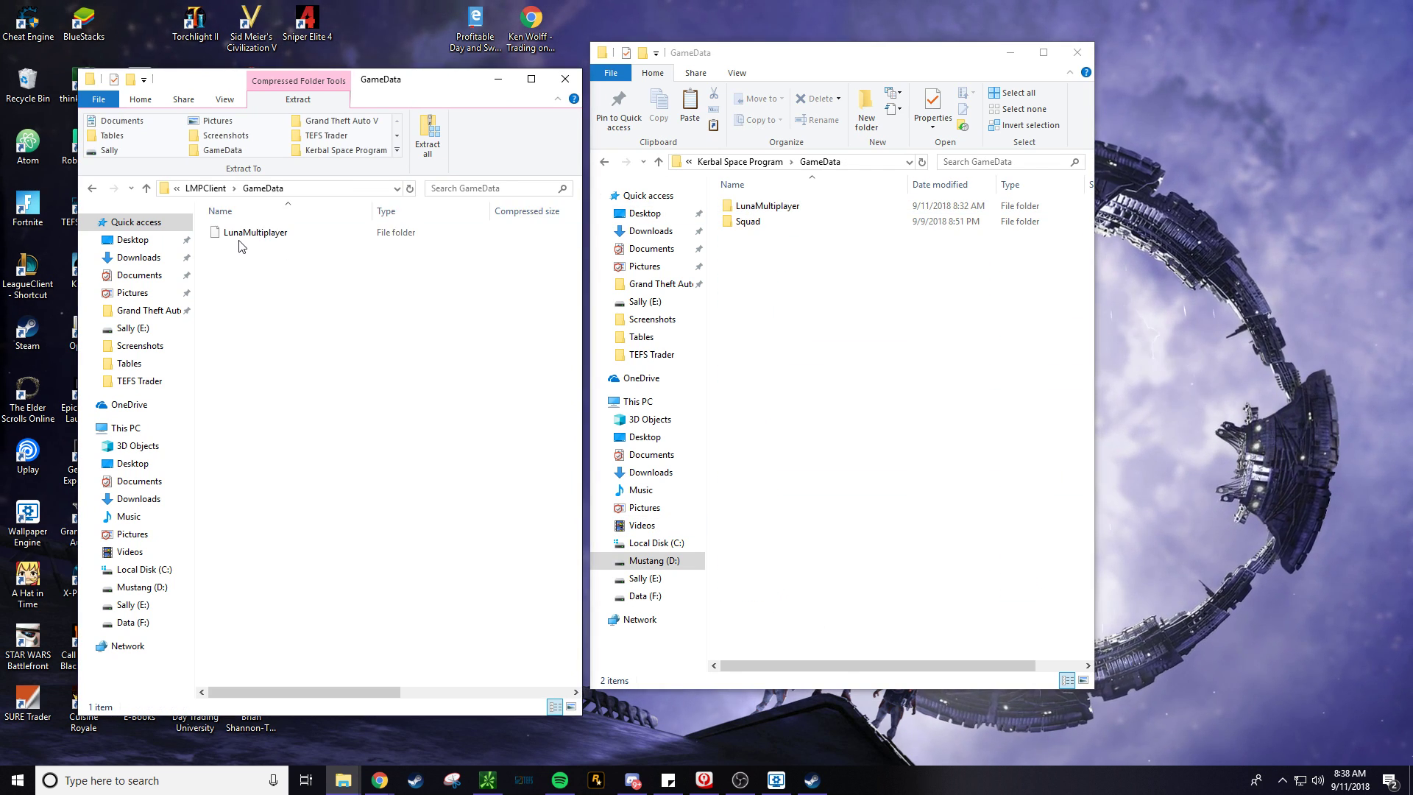
pyautogui.moveTo(240, 243); pyautogui.dragTo(803, 342)
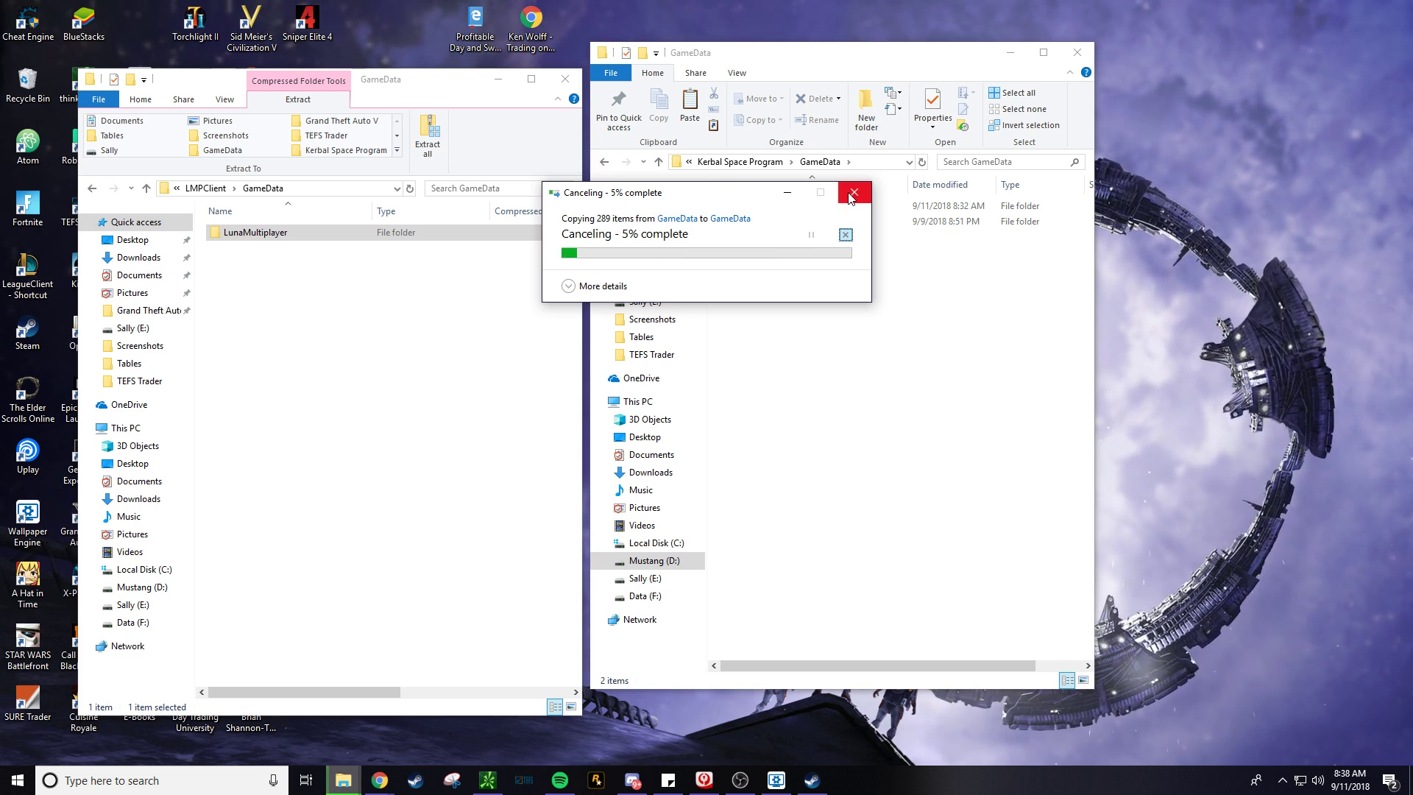
pyautogui.click(520, 262)
pyautogui.click(565, 79)
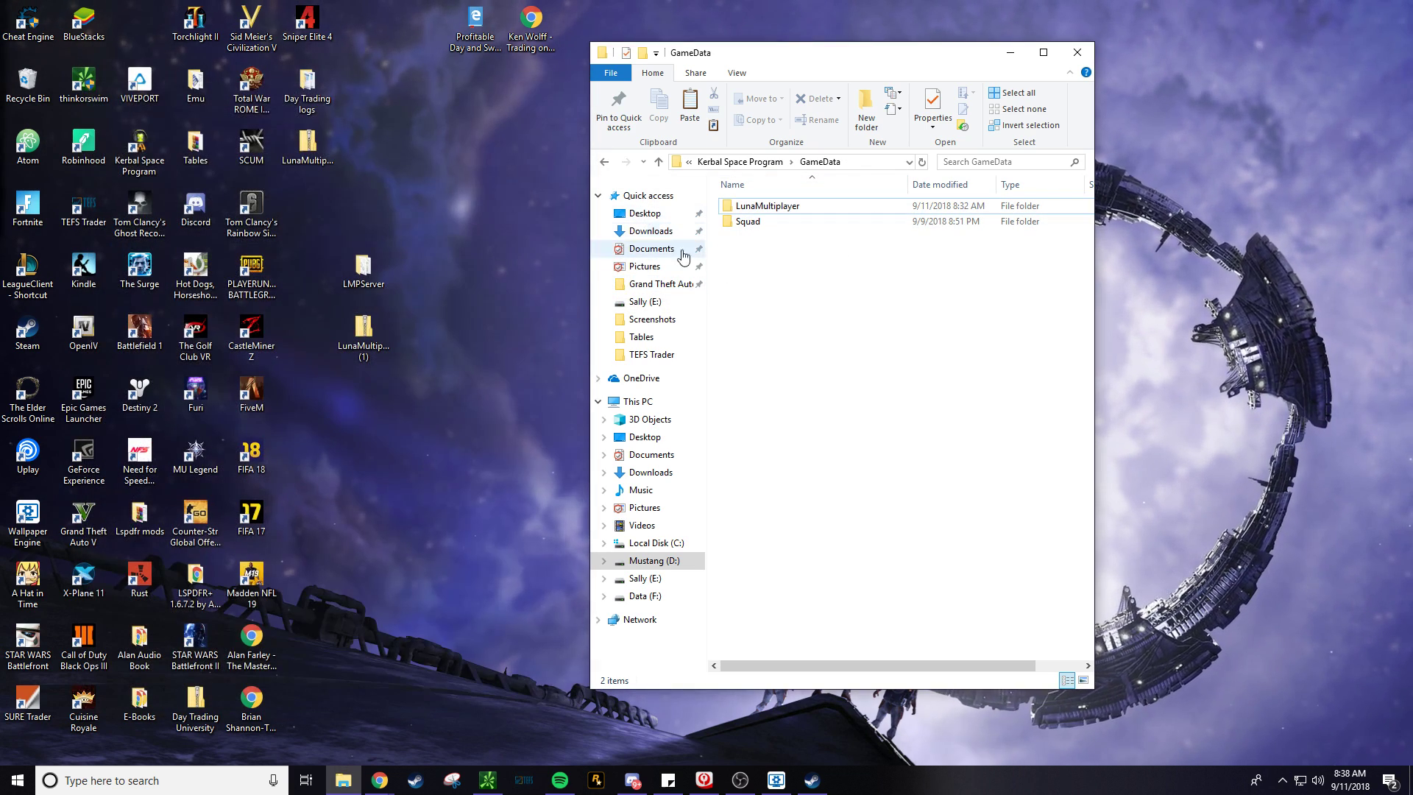
# Return to the main Kerbal Space Program folder, open LMPServer from the desktop and start the Server application.
pyautogui.press('BackSpace')
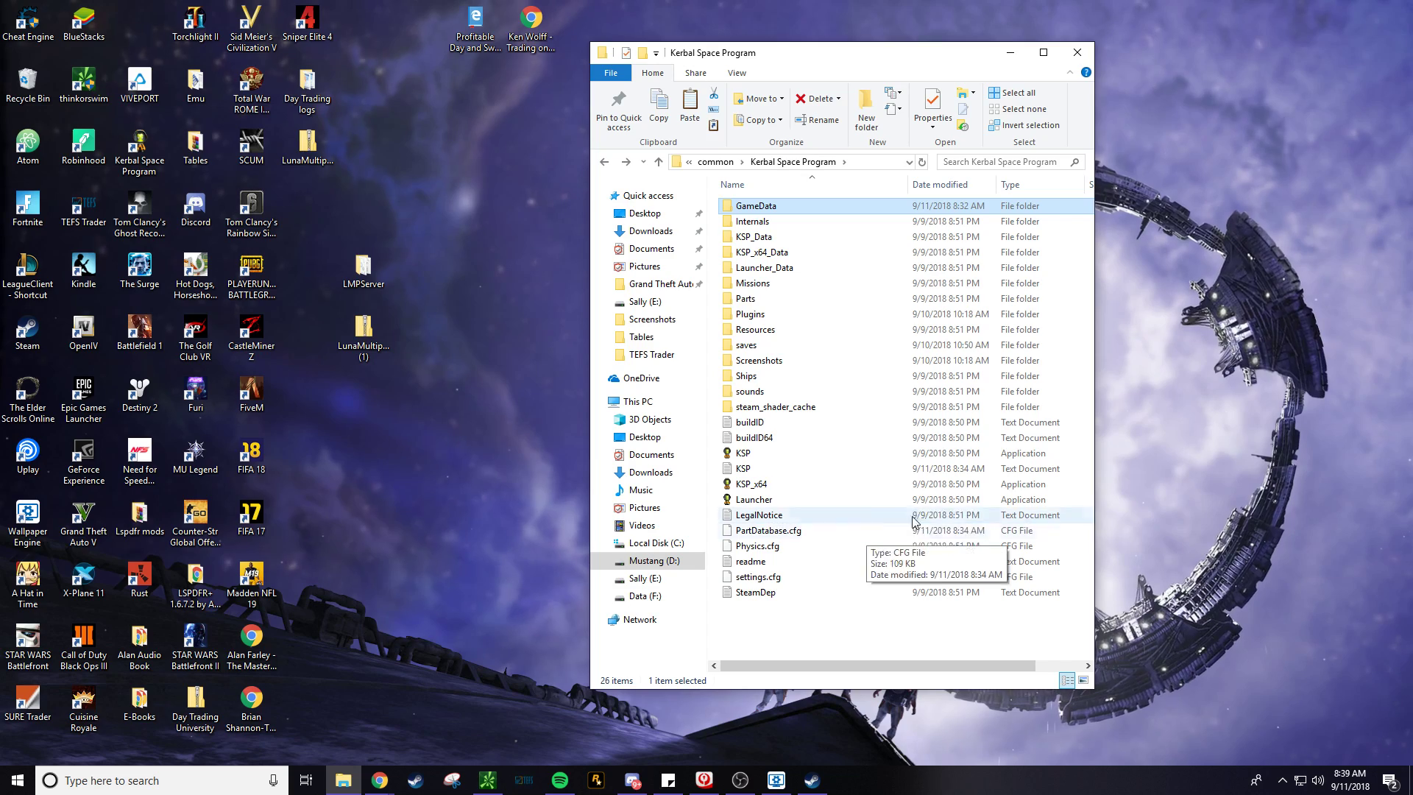
pyautogui.click(361, 286)
pyautogui.doubleClick(360, 285)
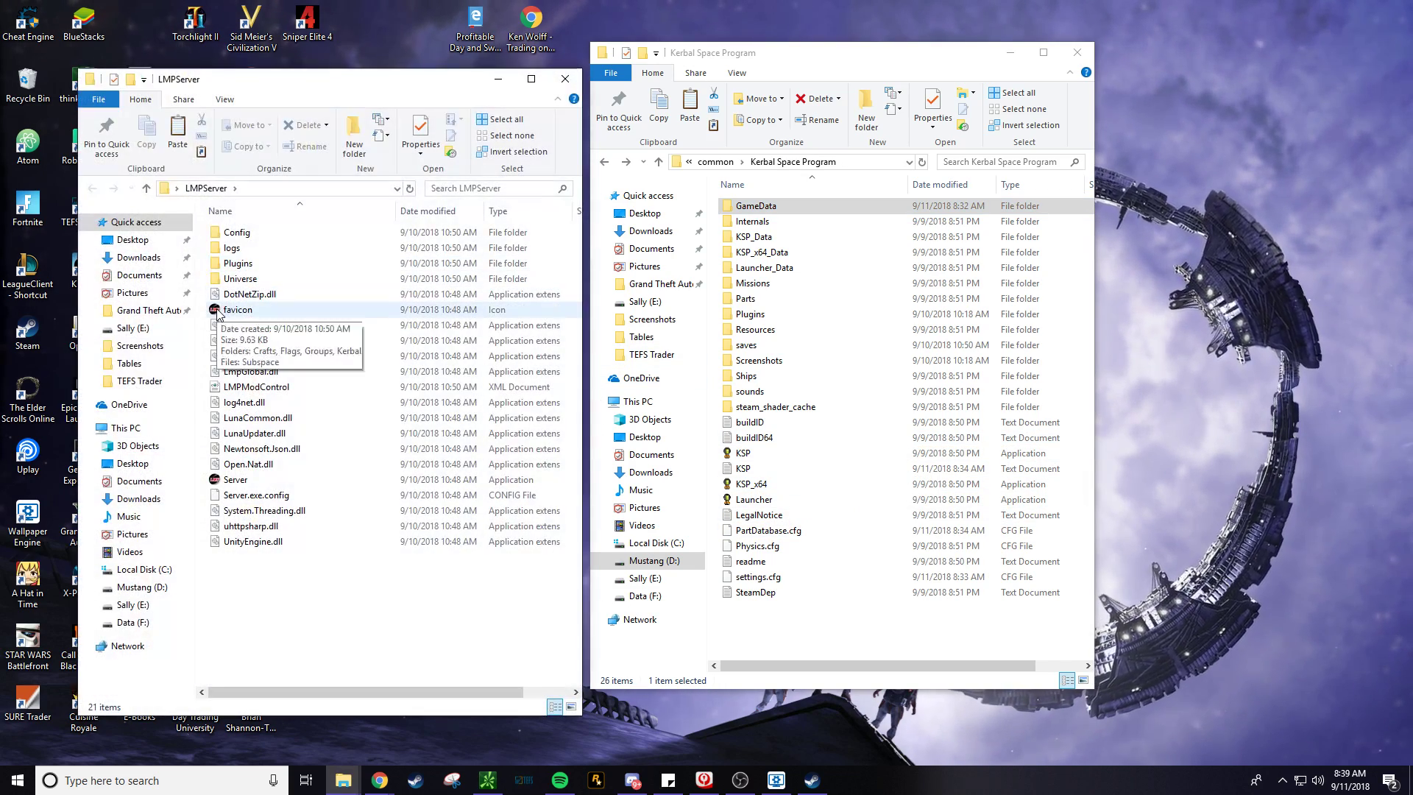
pyautogui.doubleClick(249, 479)
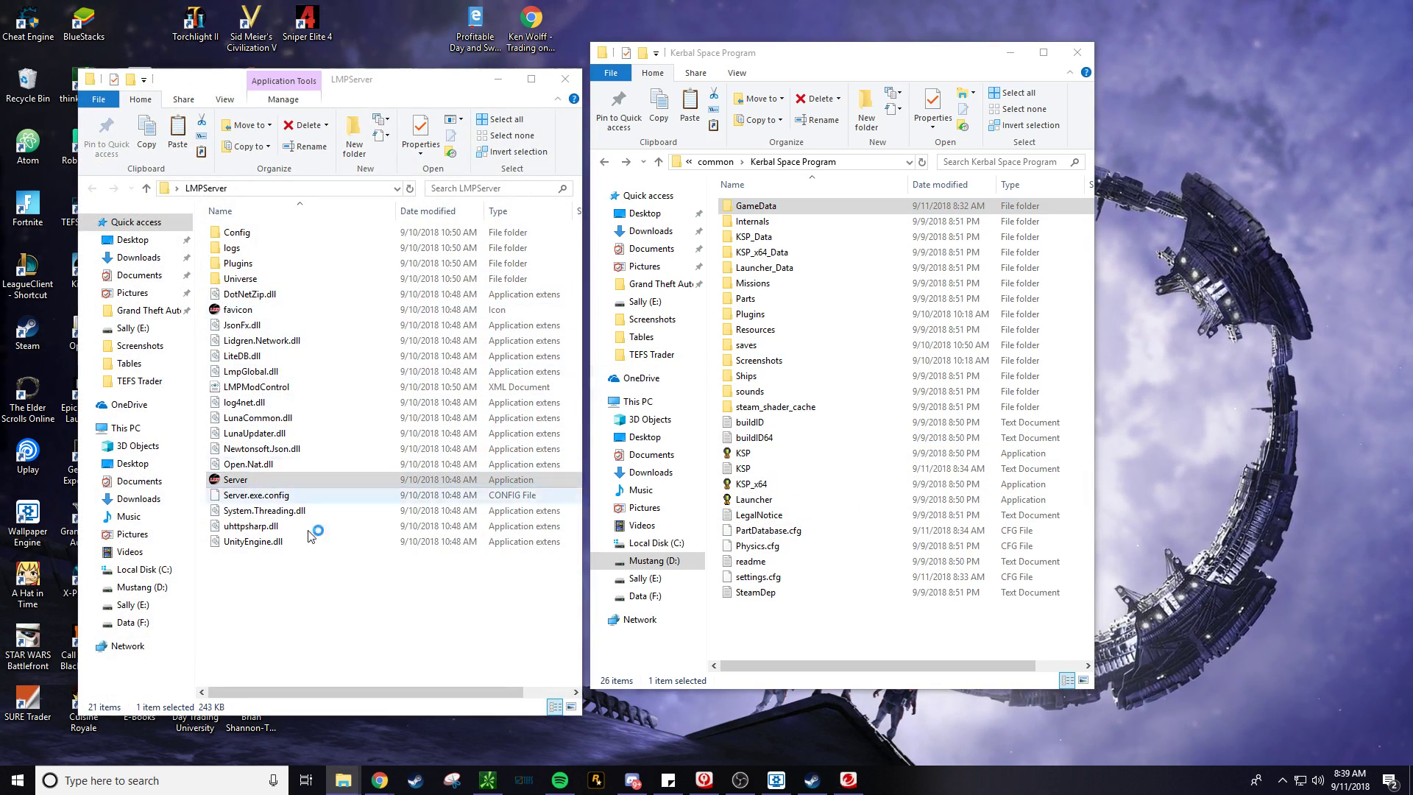
pyautogui.click(1184, 684)
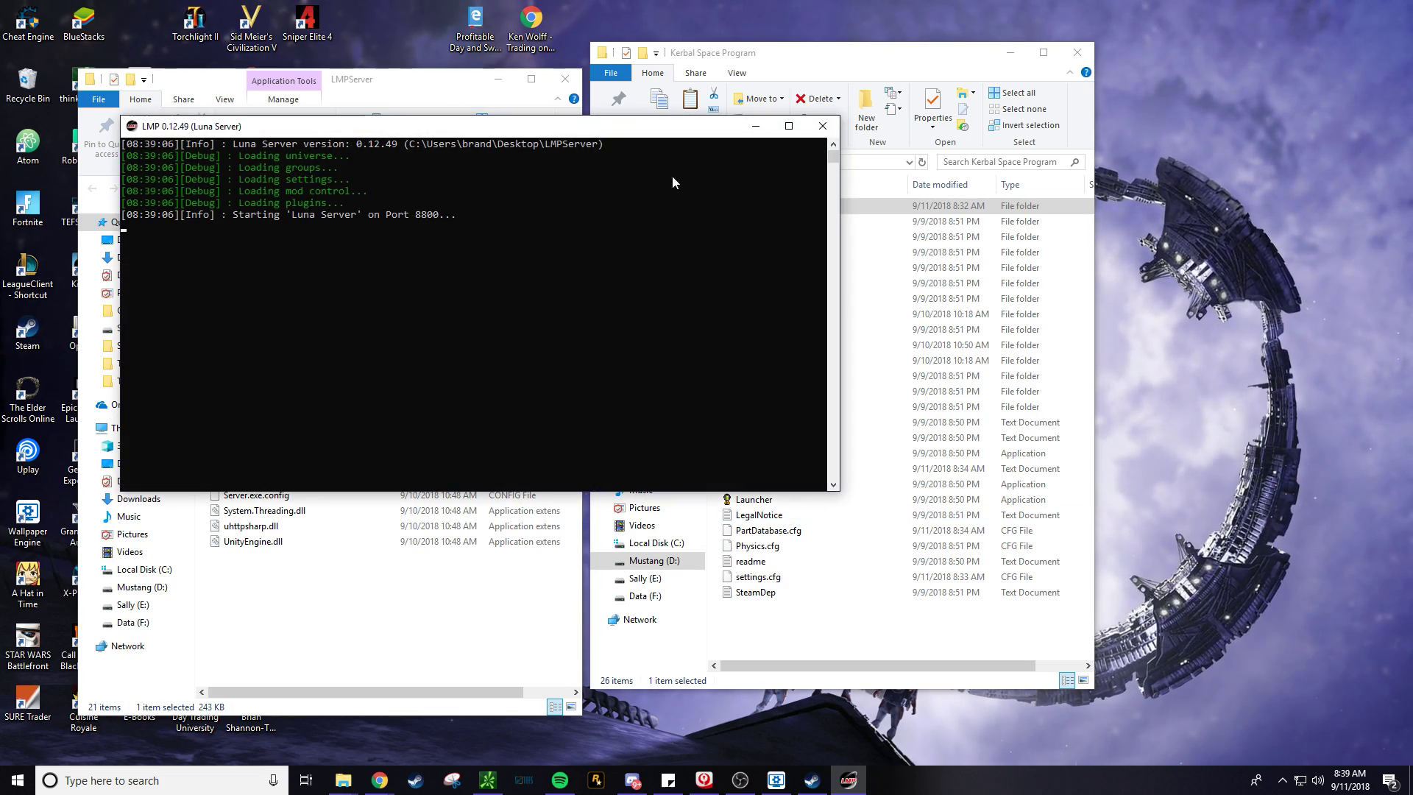
# Minimize the LMPServer folder, move the server console clear of the Kerbal Space Program folder, and launch the KSP application from it.
pyautogui.click(497, 97)
pyautogui.click(498, 78)
pyautogui.moveTo(538, 131); pyautogui.dragTo(428, 30)
pyautogui.click(834, 609)
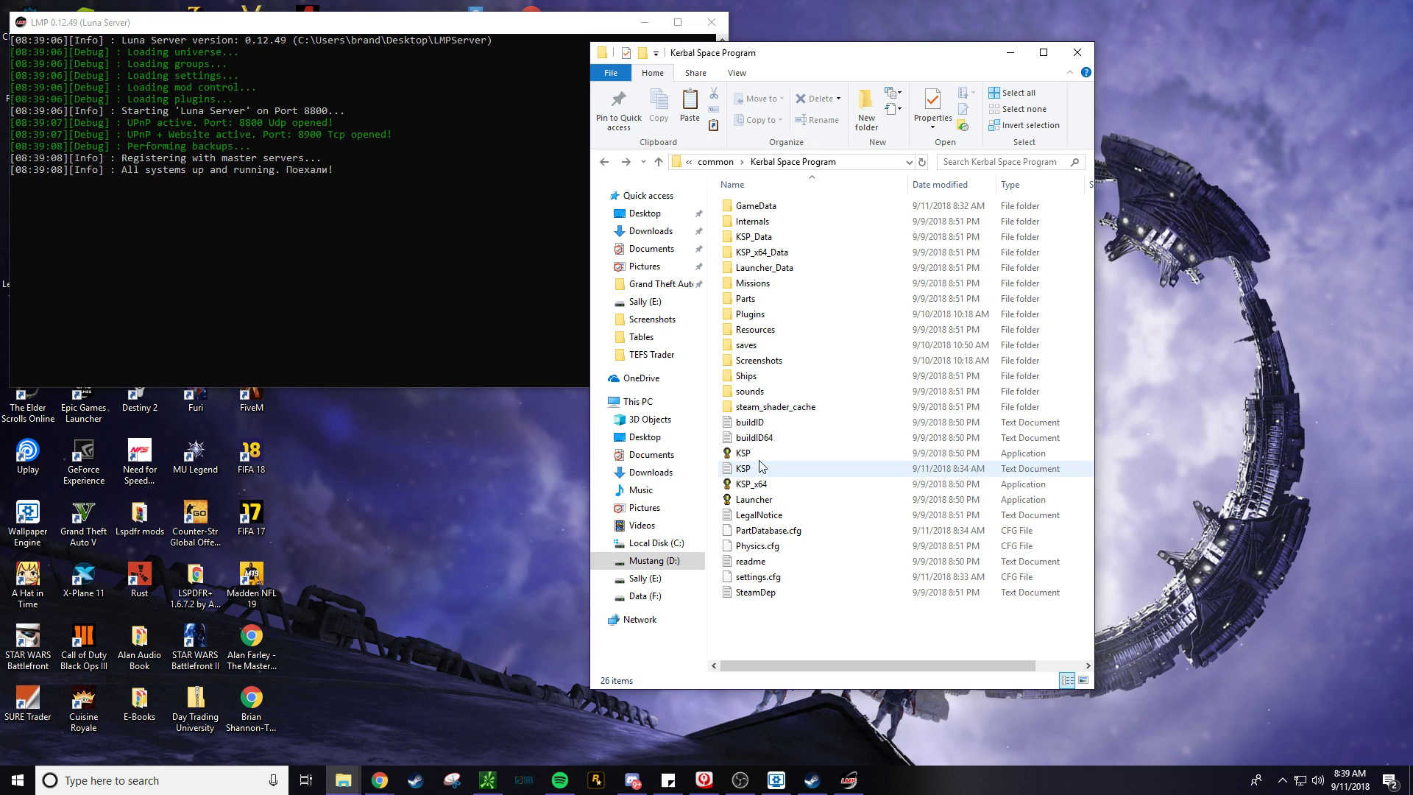
pyautogui.doubleClick(813, 453)
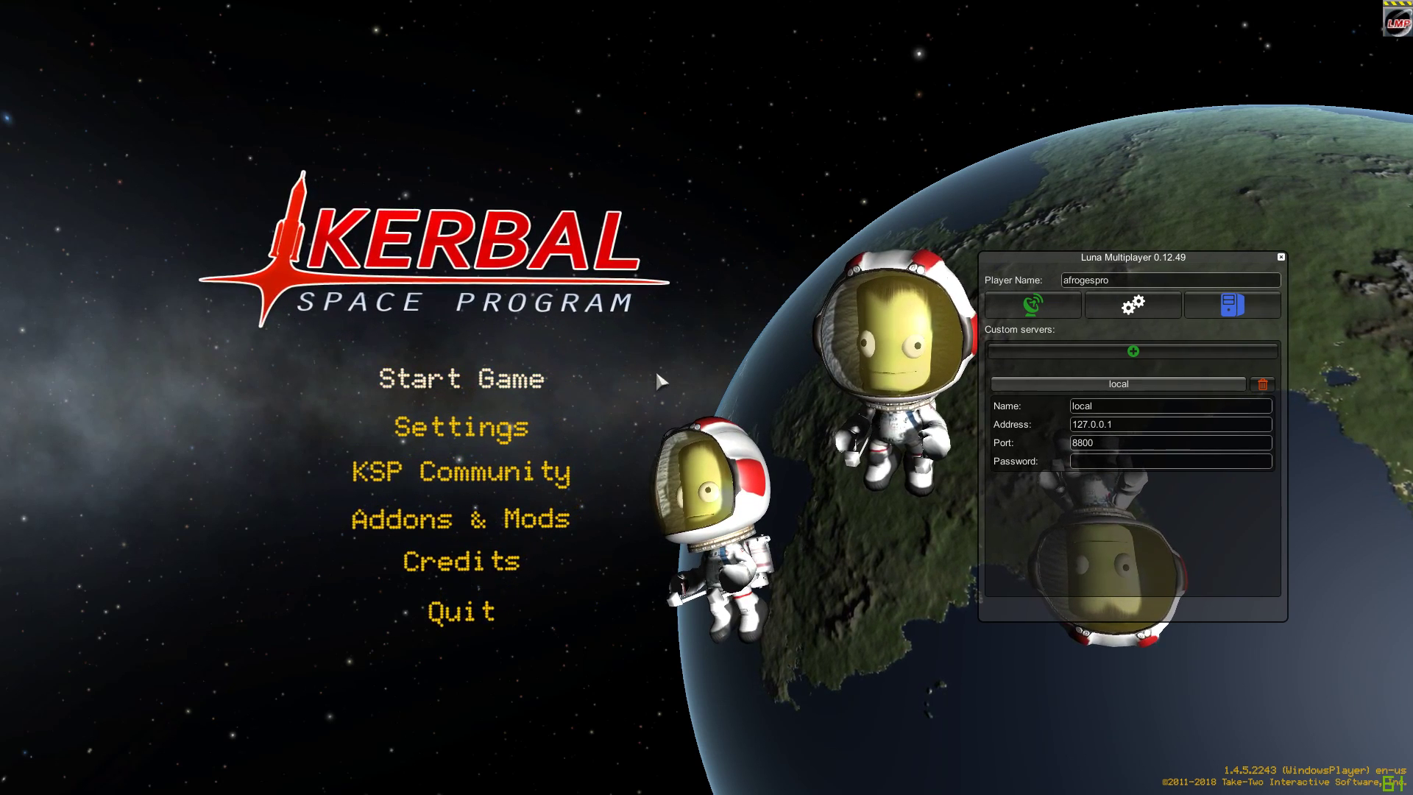
# Try lowering the green and blue values of the player colour in the Luna Multiplayer options and close them without applying.
pyautogui.click(1124, 280)
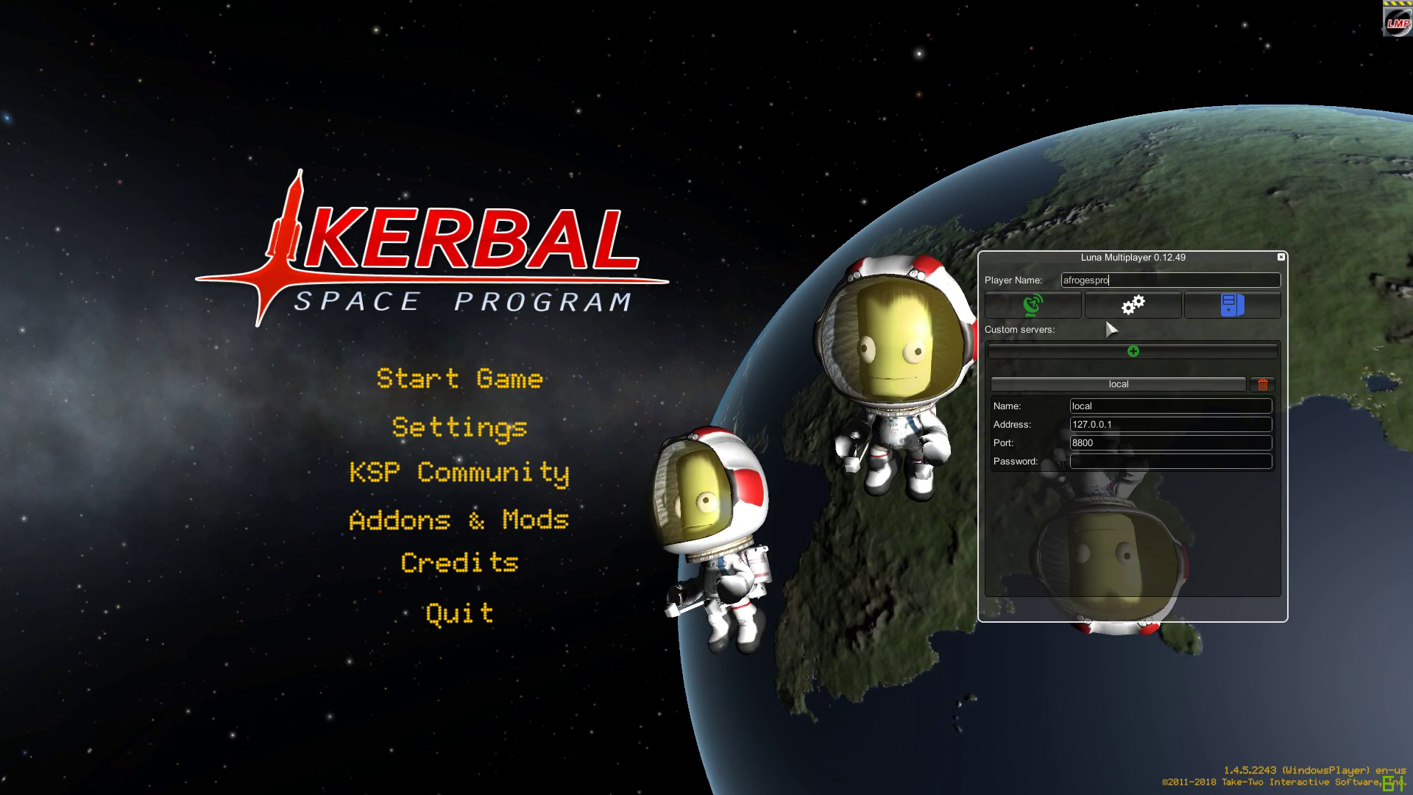
pyautogui.click(1144, 307)
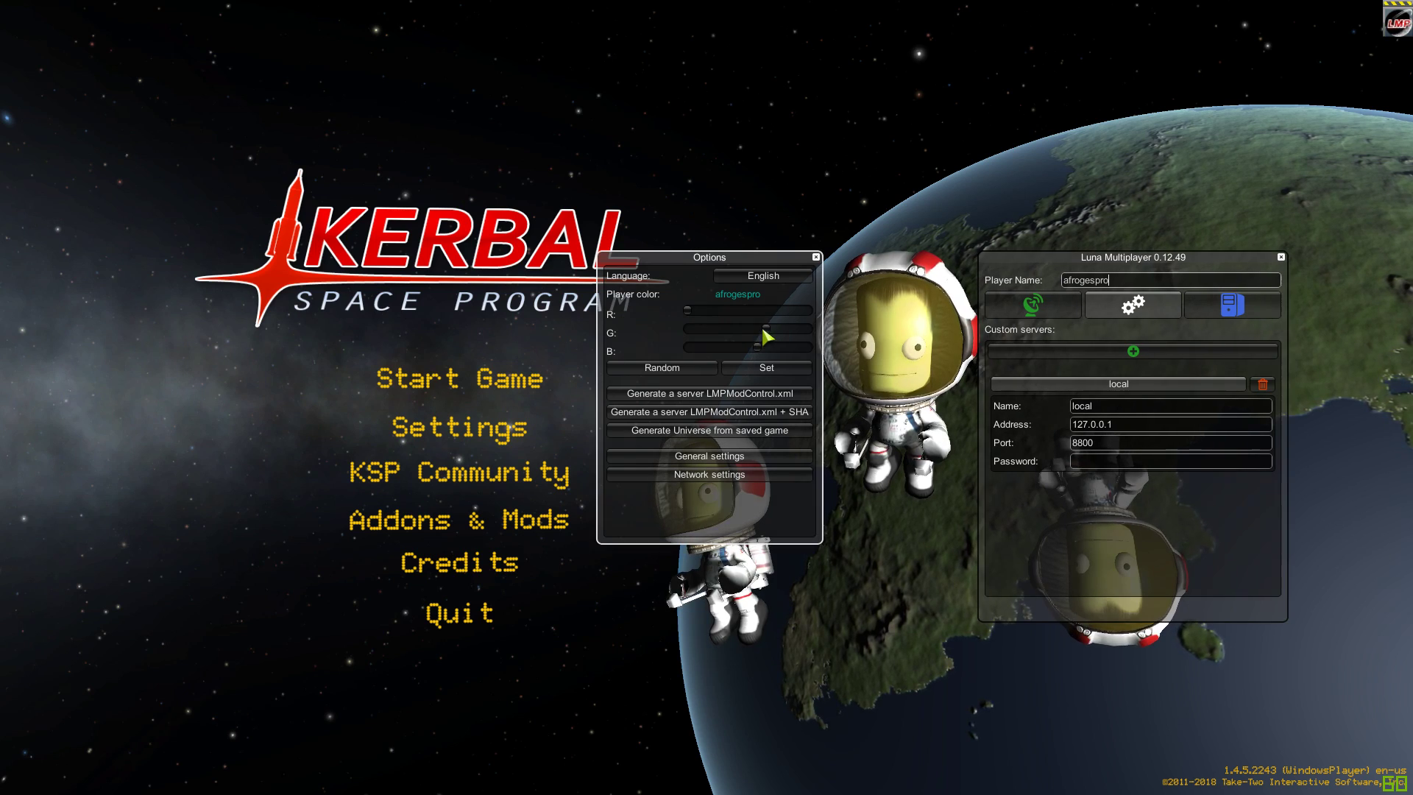
pyautogui.moveTo(763, 330); pyautogui.dragTo(739, 329)
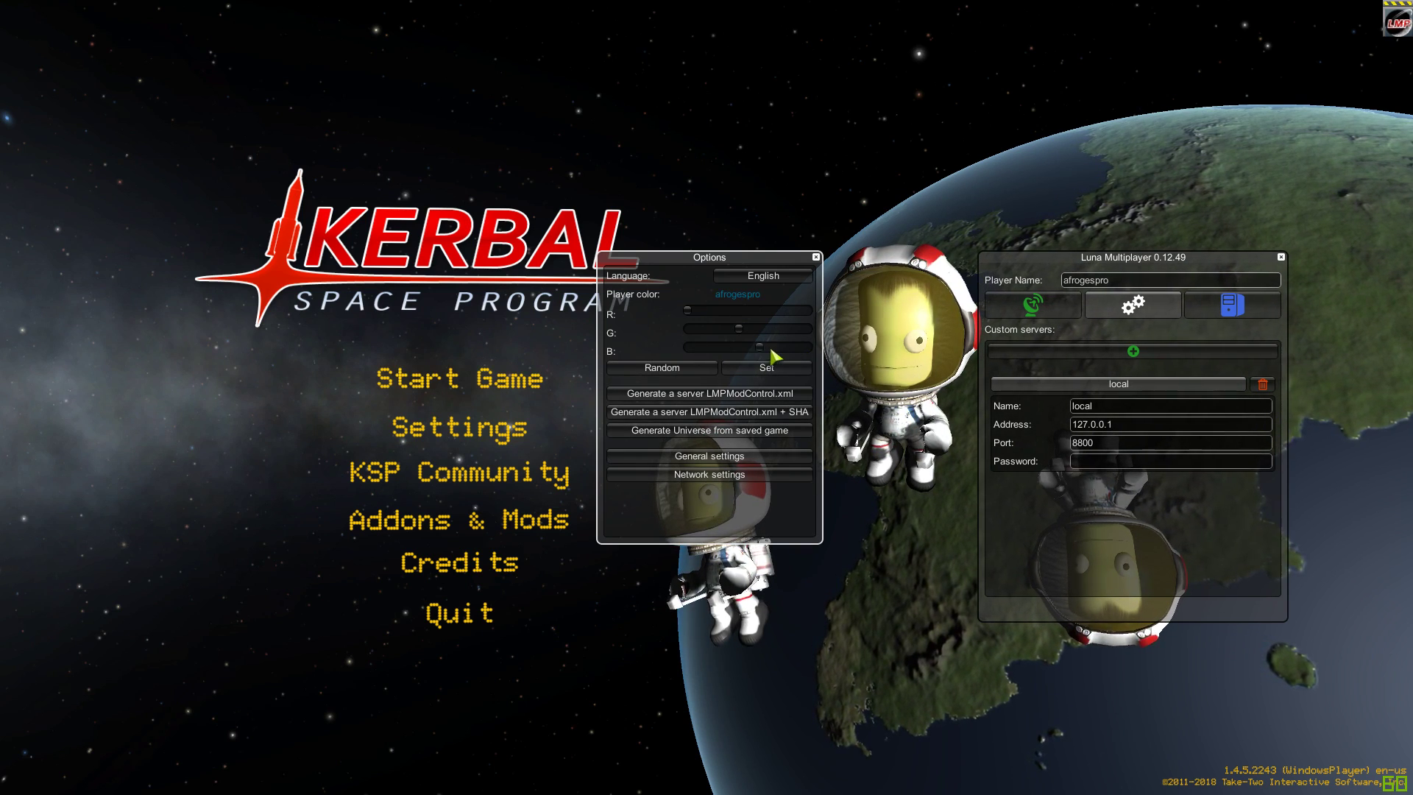
pyautogui.moveTo(759, 346); pyautogui.dragTo(739, 350)
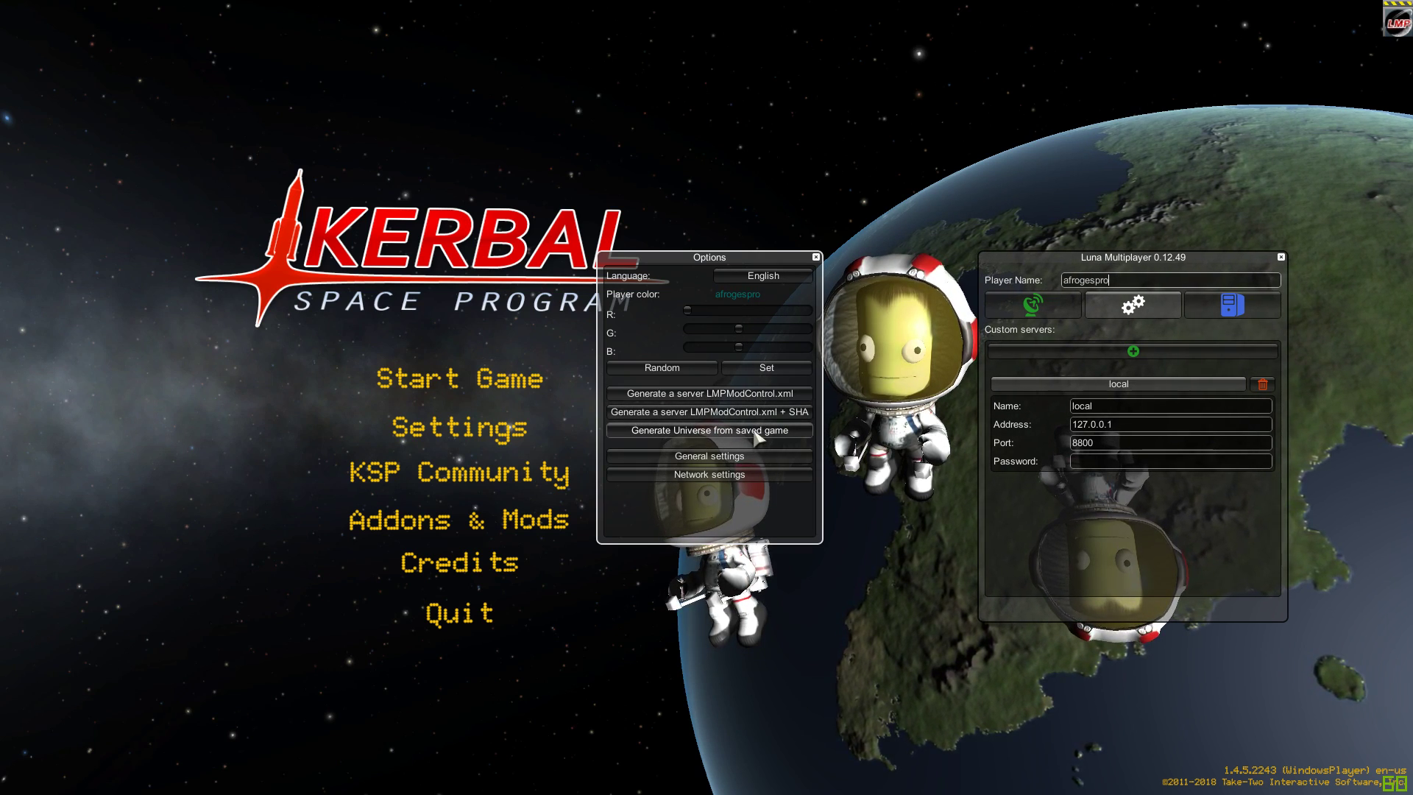
pyautogui.click(815, 257)
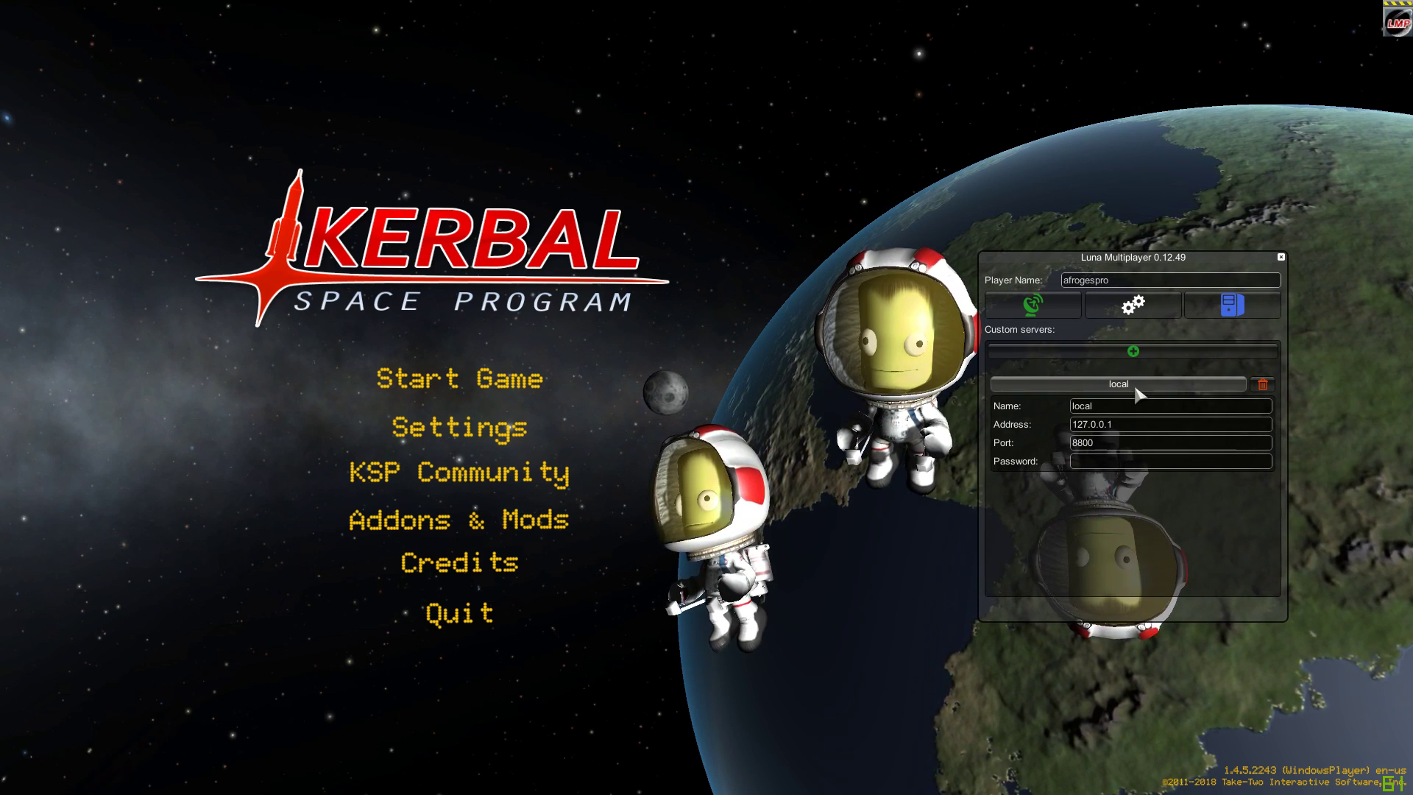
# Join the multiplayer server from the Luna Multiplayer window and move the in-game LMP window clear of the space center buildings.
pyautogui.click(1041, 311)
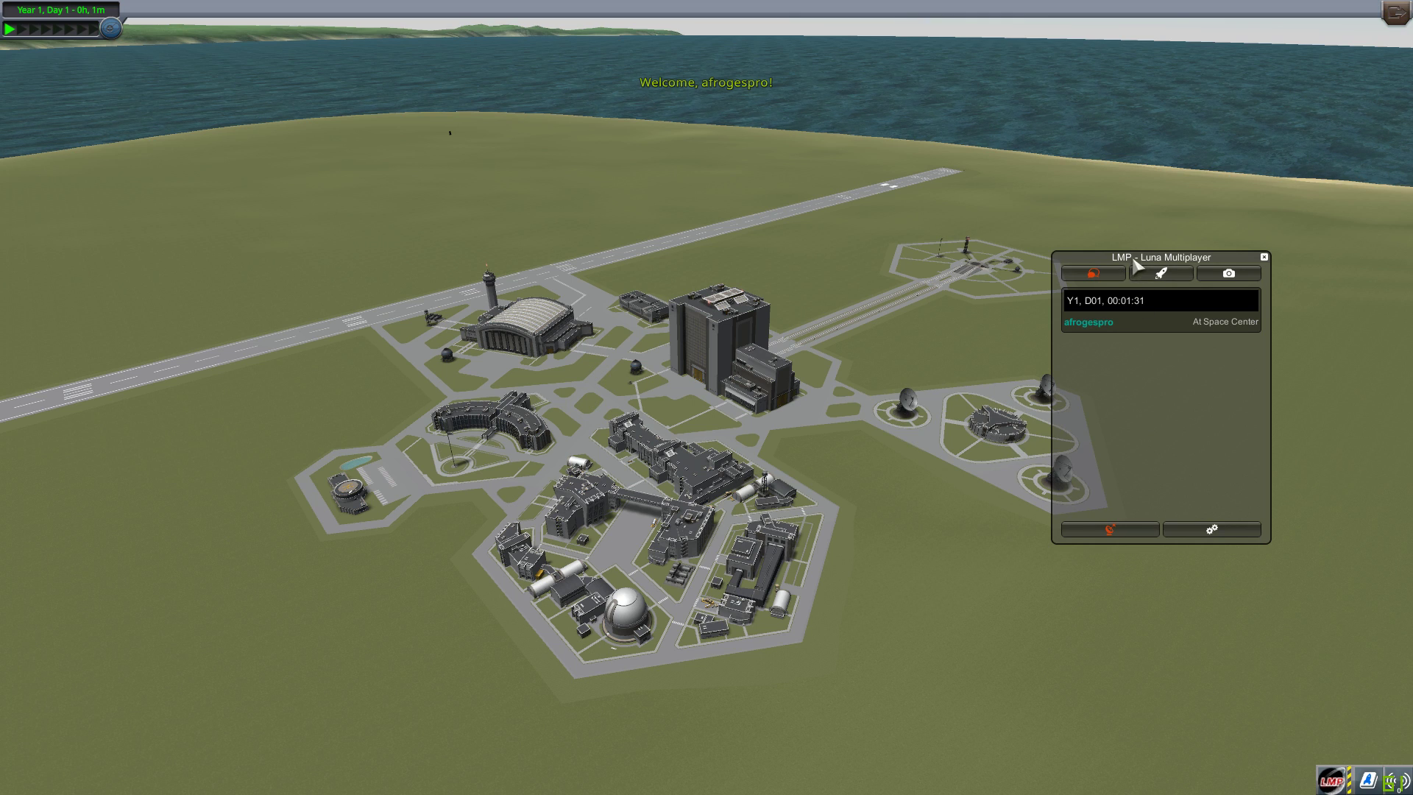
pyautogui.moveTo(1135, 262); pyautogui.dragTo(1248, 166)
# Examine the in-game LMP chat, Craft Library and Options windows, including the player colour settings, closing each one.
pyautogui.click(1204, 179)
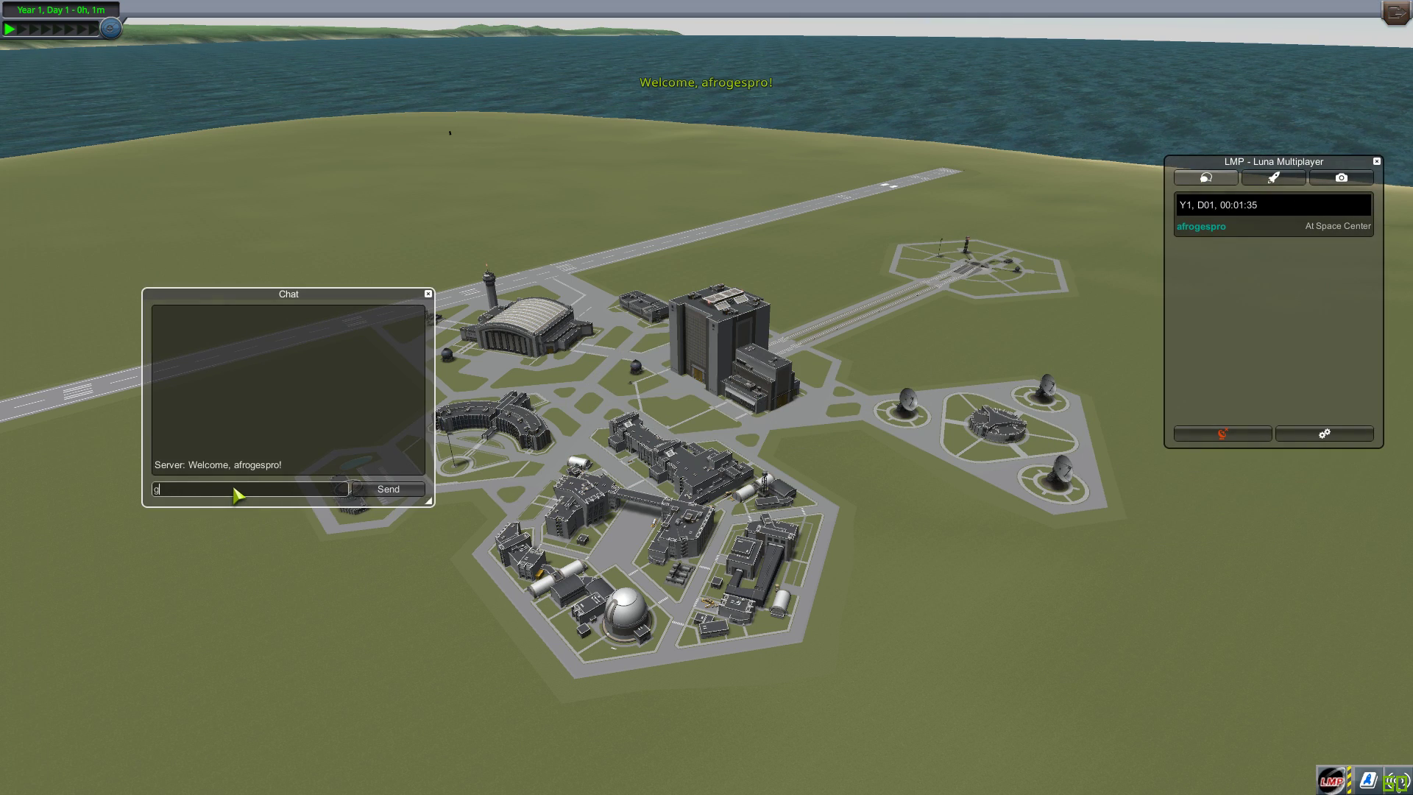
pyautogui.click(429, 294)
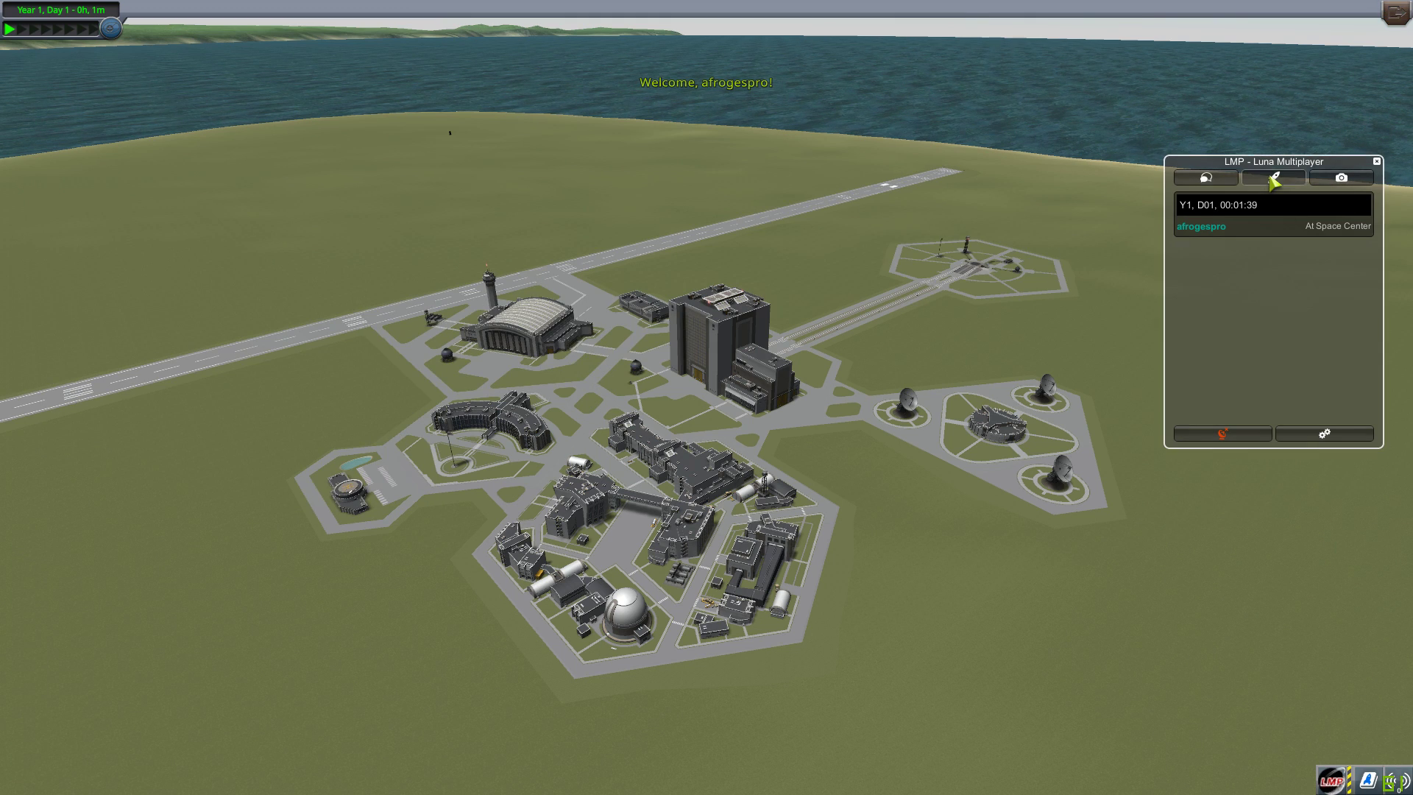
pyautogui.click(1274, 179)
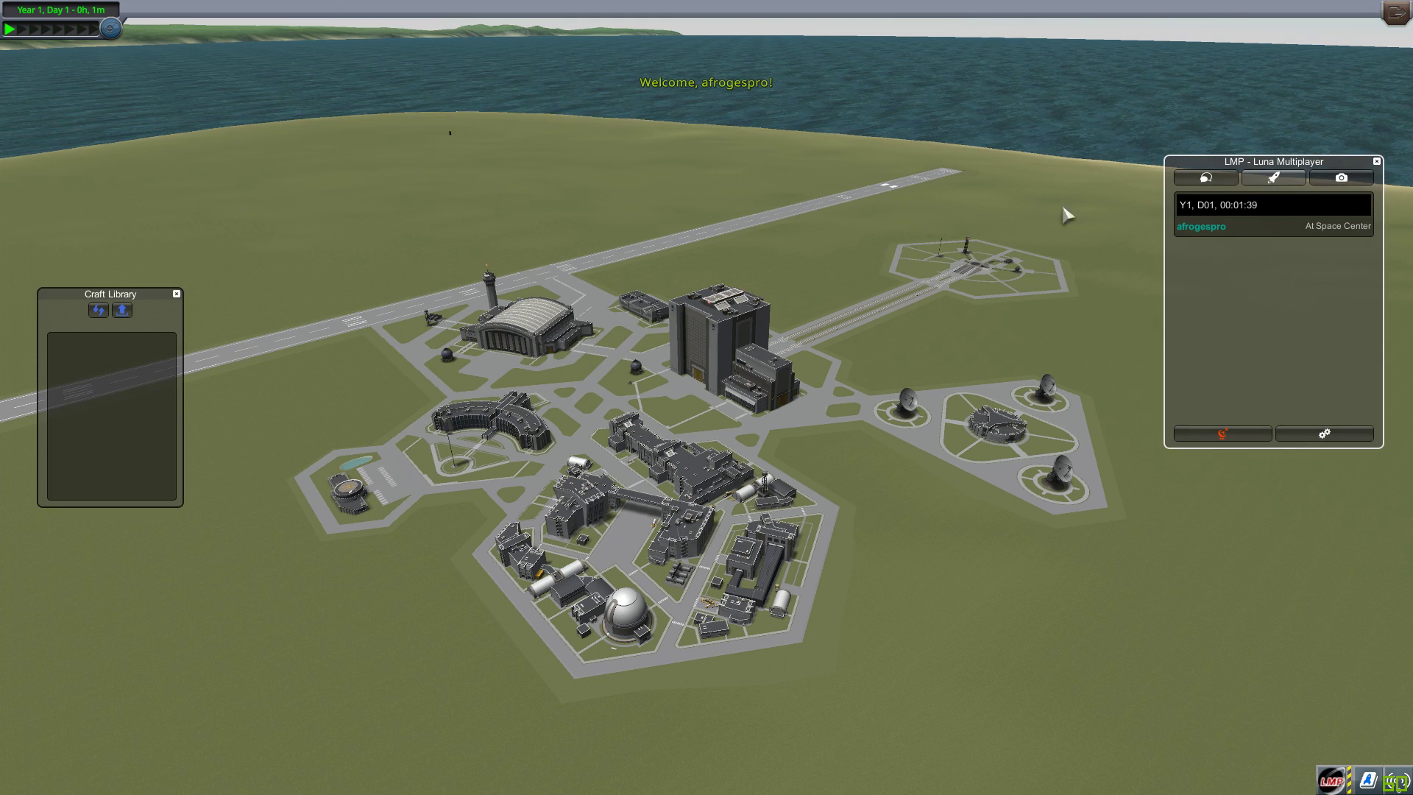
pyautogui.click(176, 294)
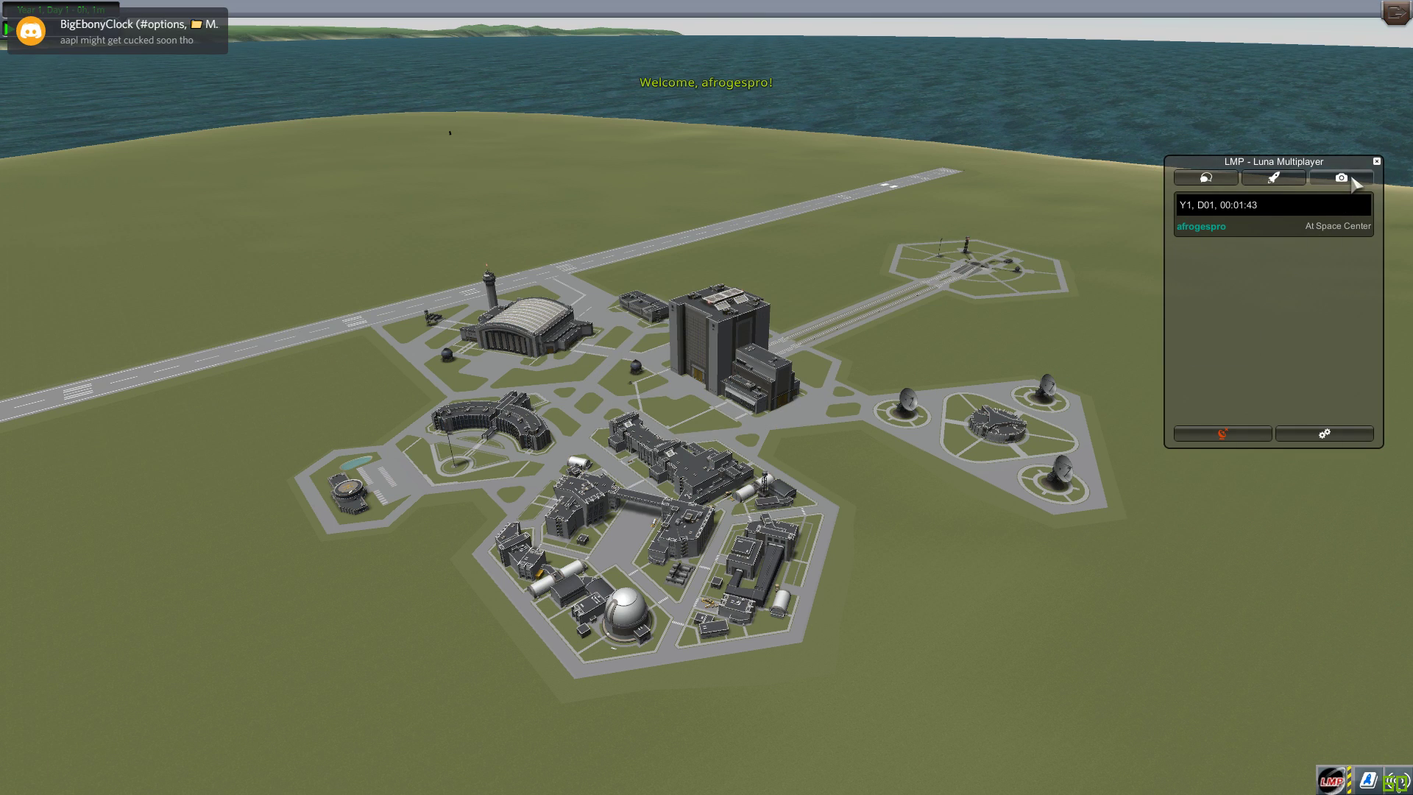
pyautogui.click(1275, 435)
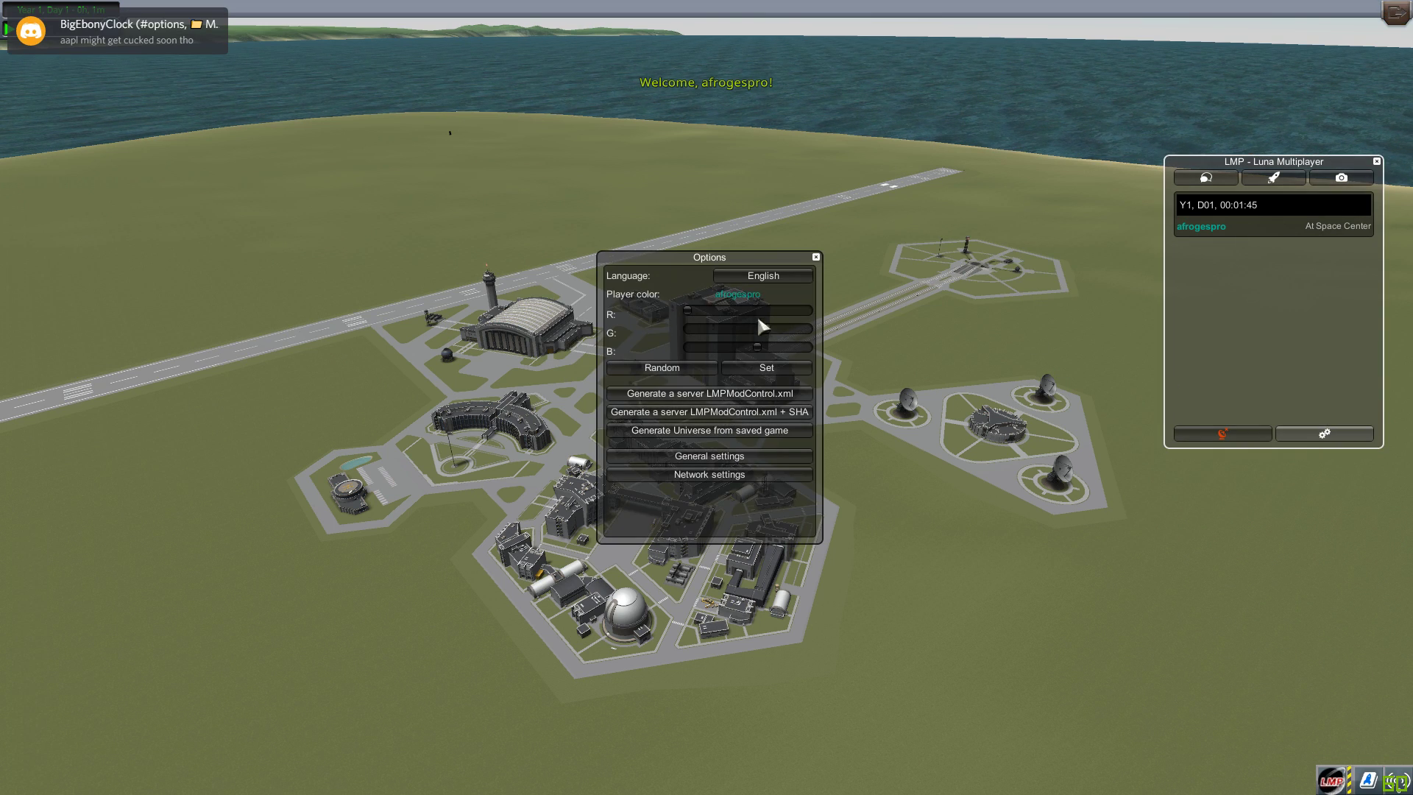
pyautogui.moveTo(696, 313)
pyautogui.mouseDown()
pyautogui.moveTo(768, 309)
pyautogui.moveTo(671, 317)
pyautogui.mouseUp()
pyautogui.click(815, 257)
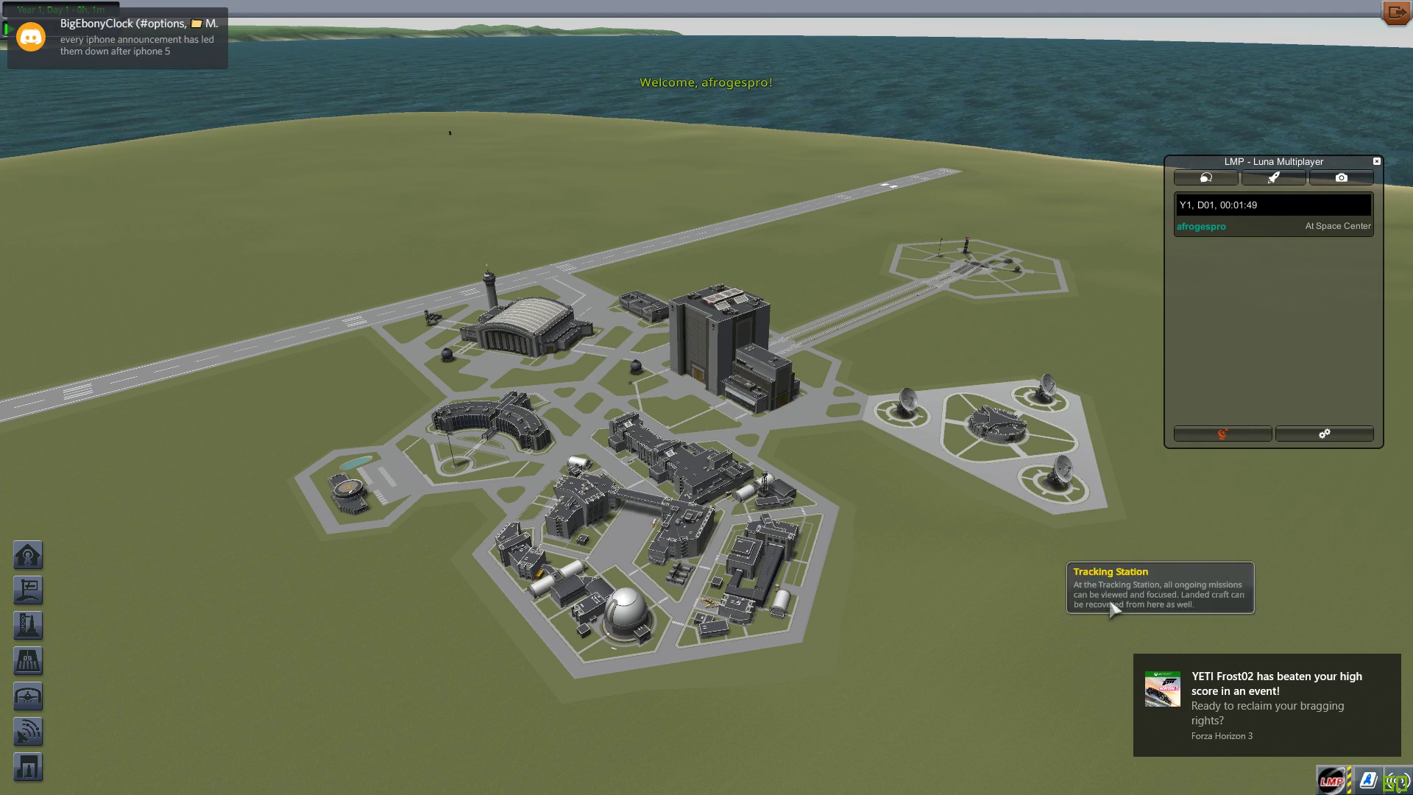
pyautogui.hotkey('alt', 'Tab')
pyautogui.click(882, 781)
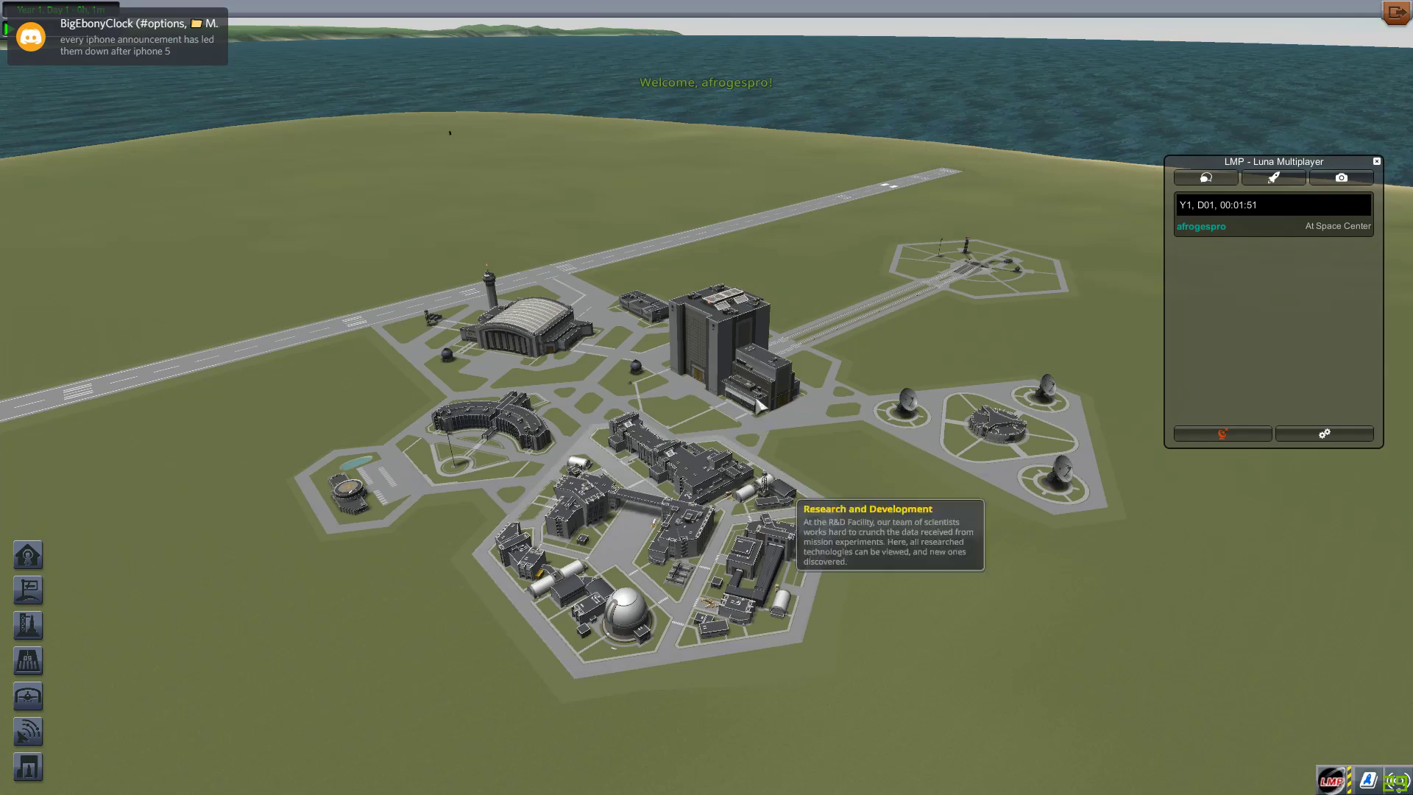
pyautogui.scroll(5, 657, 346)
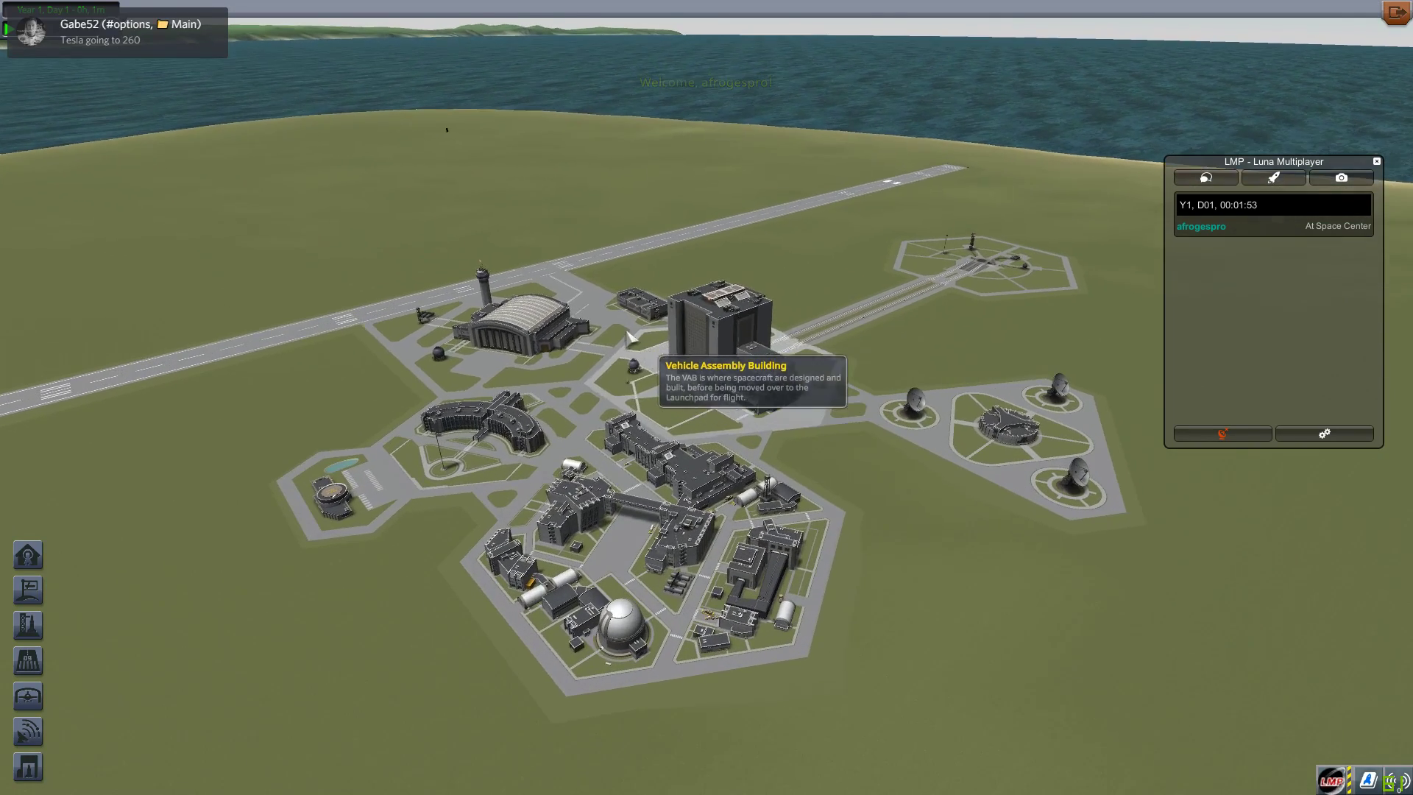